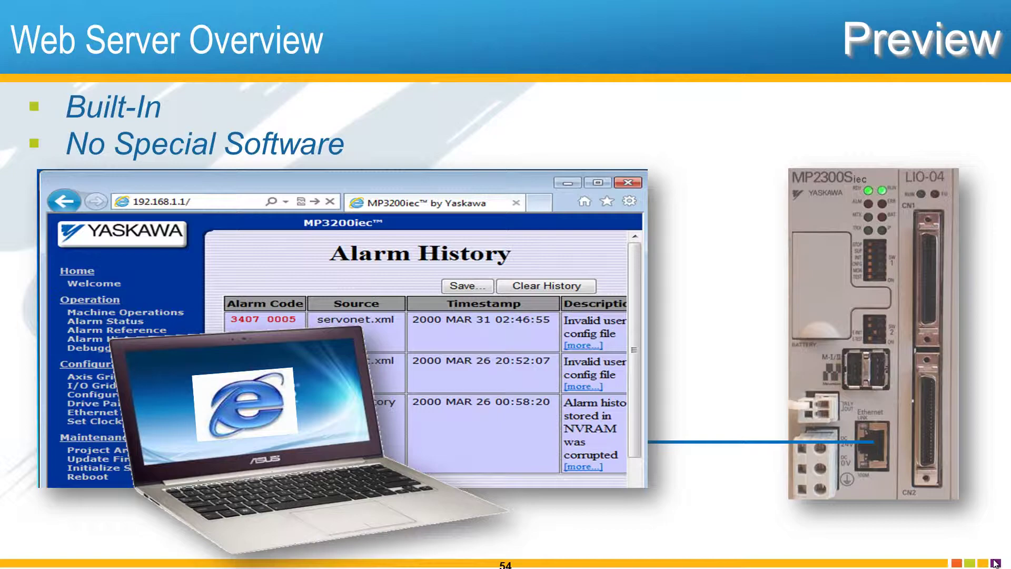
Step: Advance past the overview slides to the MP2300Siec Welcome page showing version 2.5.0, build 86
left_click(995, 563)
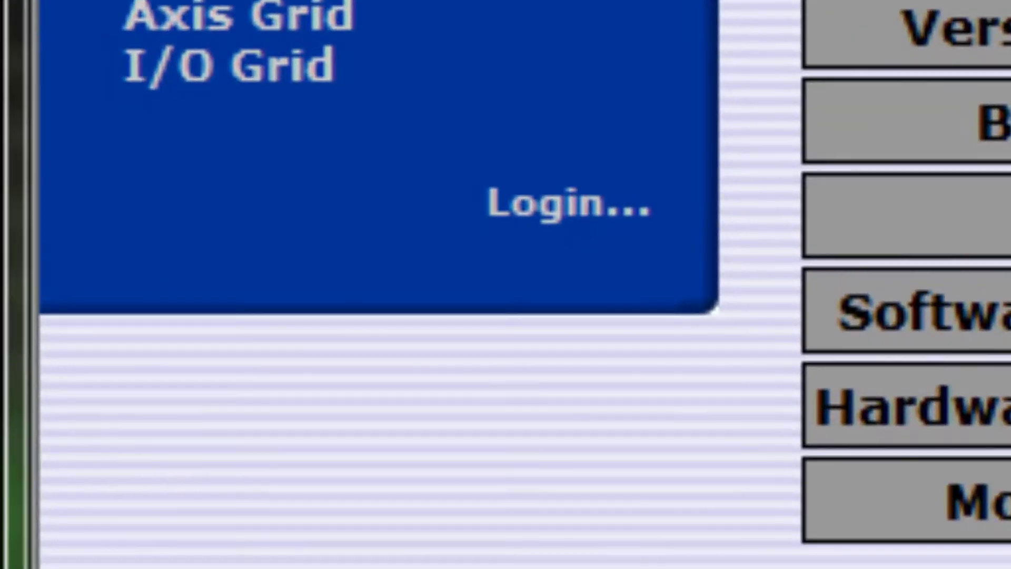
Step: Open the login form and enter the administrator user name and password
left_click(571, 211)
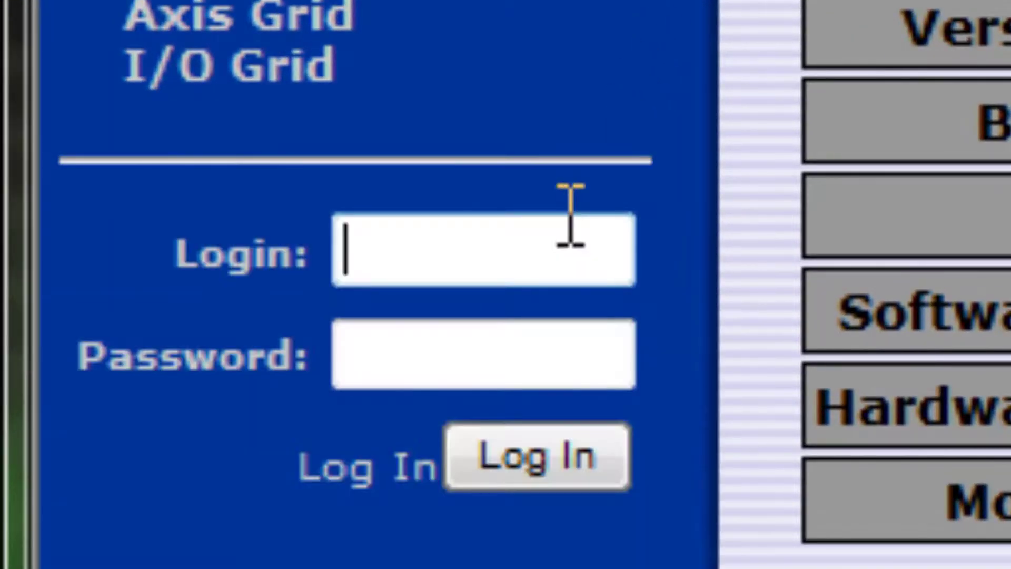
type("Admin")
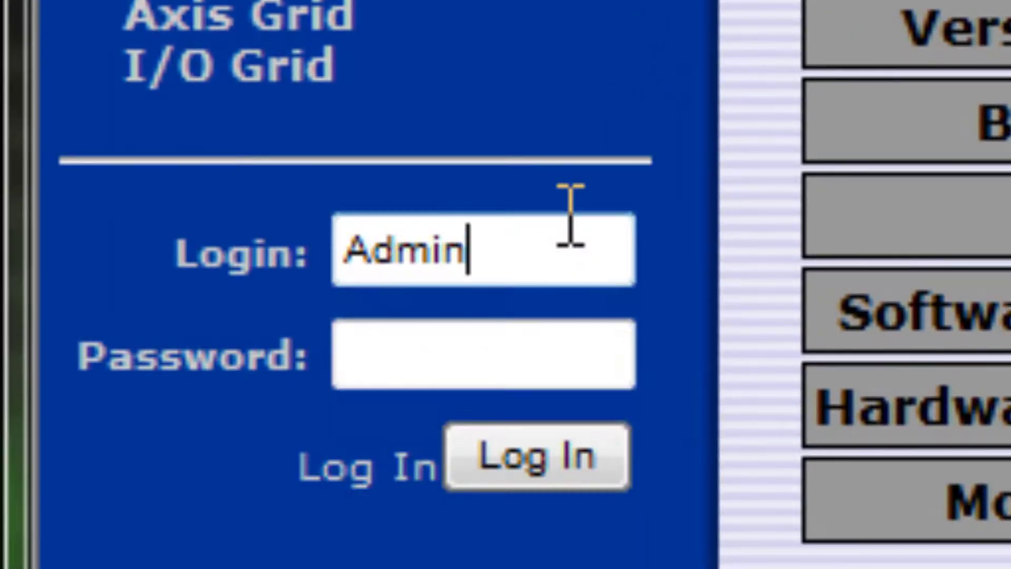
key("Tab")
type("1234")
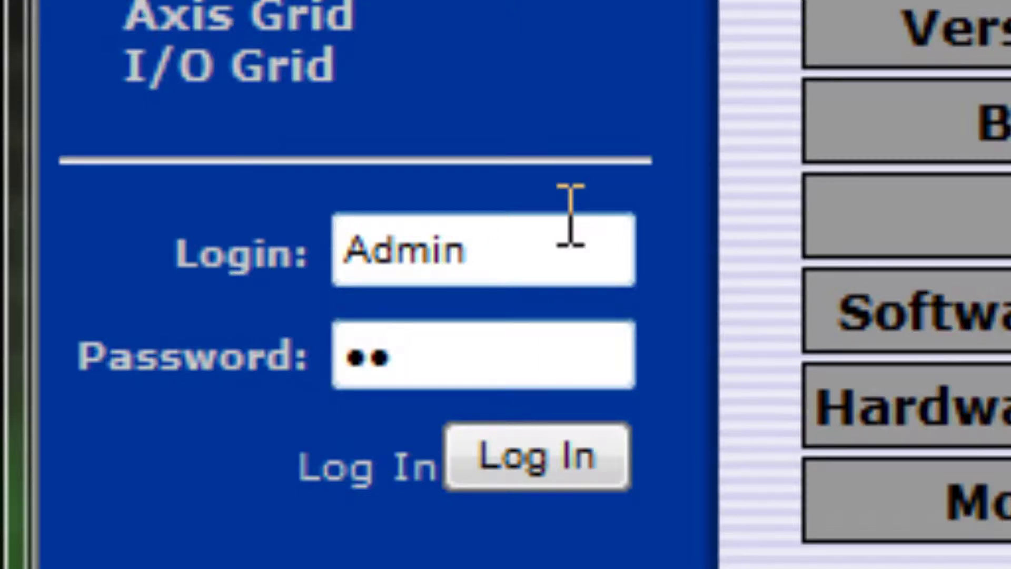
type("567")
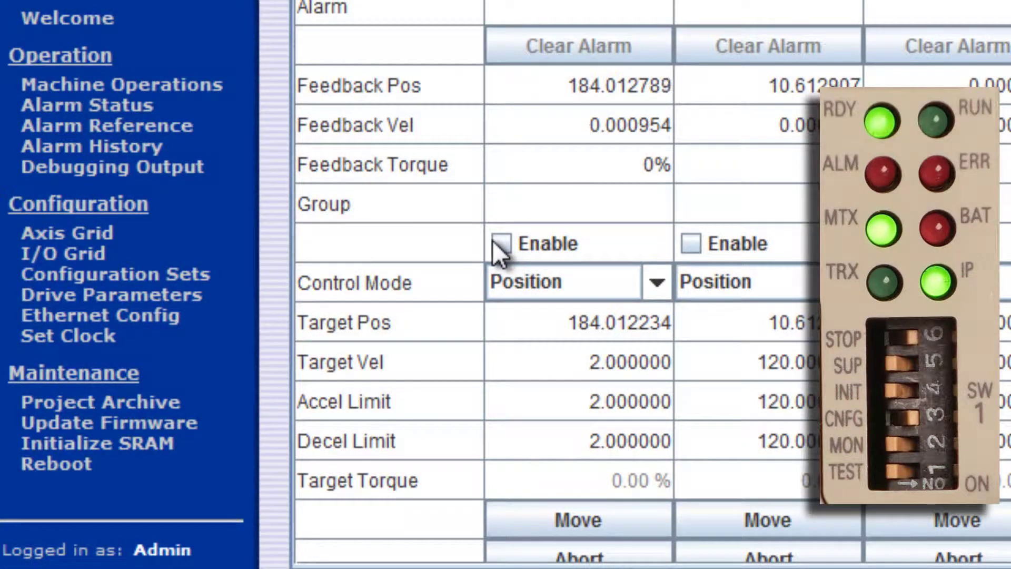
Step: Enable AXIS1 and move it to target position 184.022234
left_click(501, 243)
left_click(620, 323)
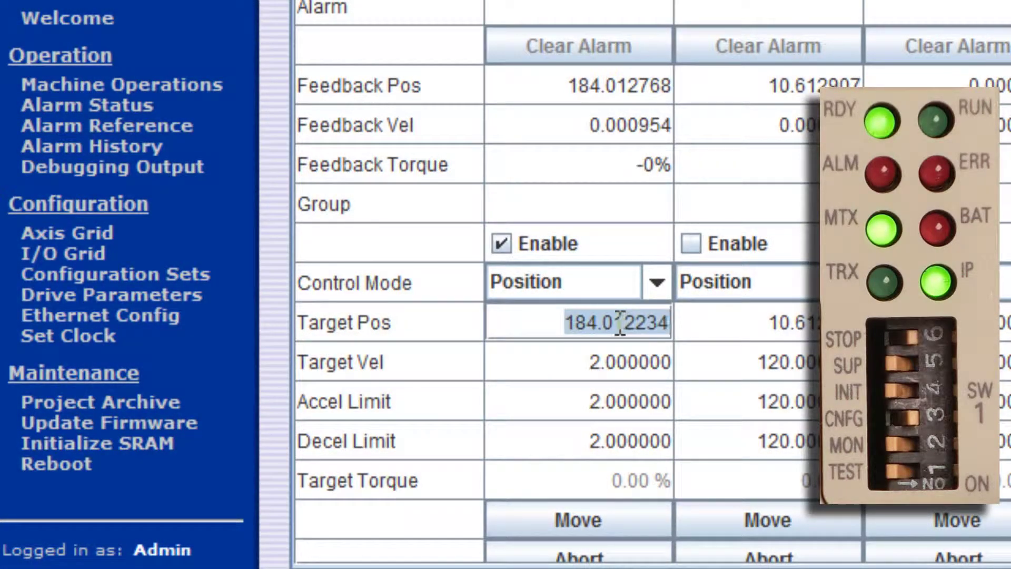
left_click(620, 322)
key("BackSpace")
type("2")
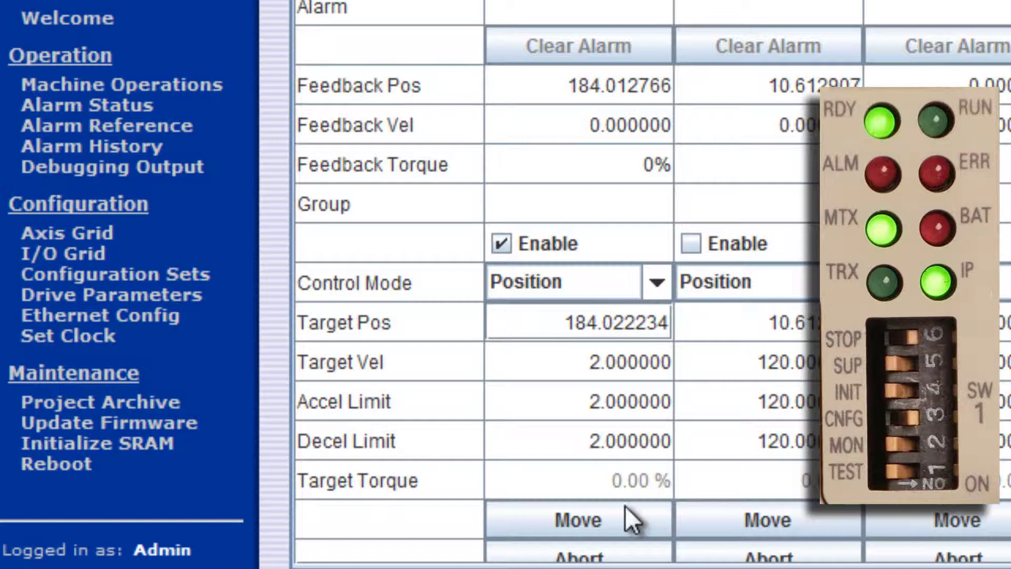
left_click(634, 521)
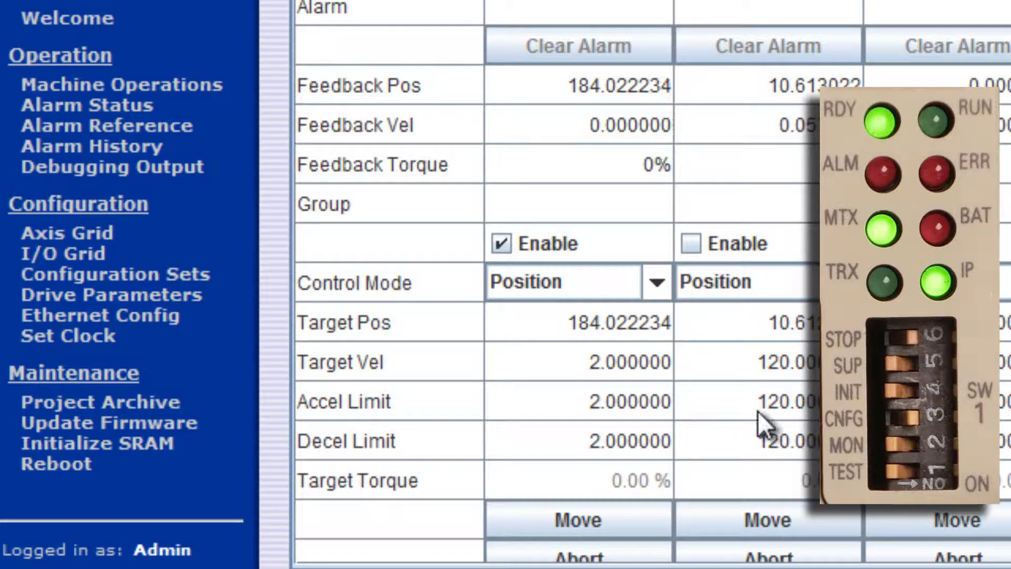
Step: Change AXIS1's target position to 184.122234 and move it there
double_click(611, 322)
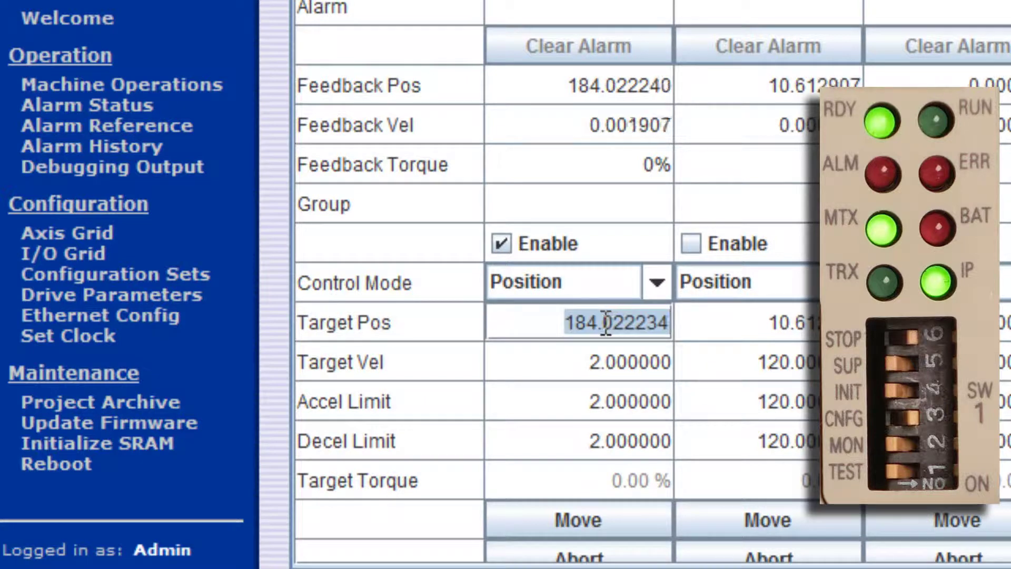
left_click(602, 322)
key("shift+Right")
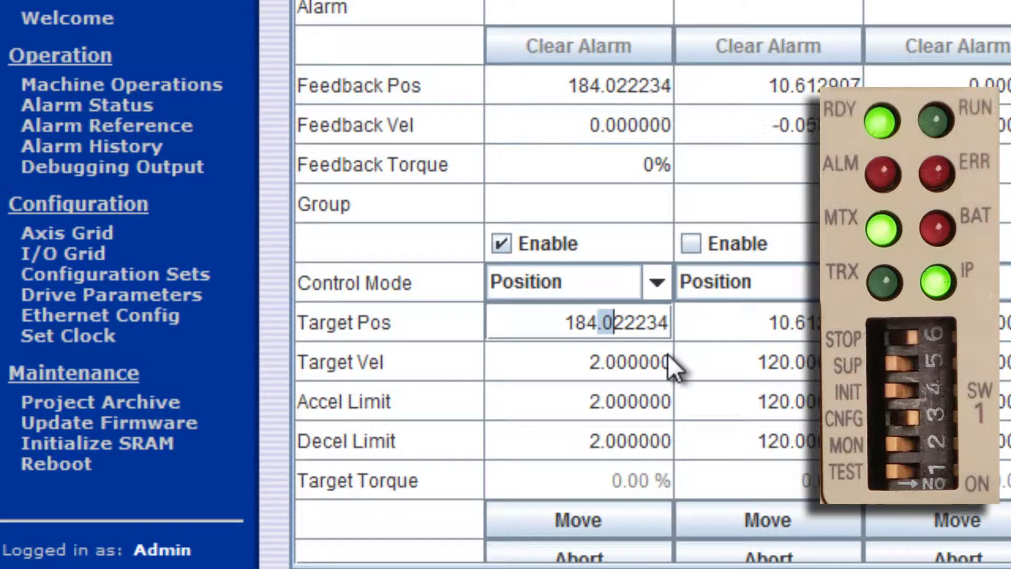
type("1")
left_click(621, 518)
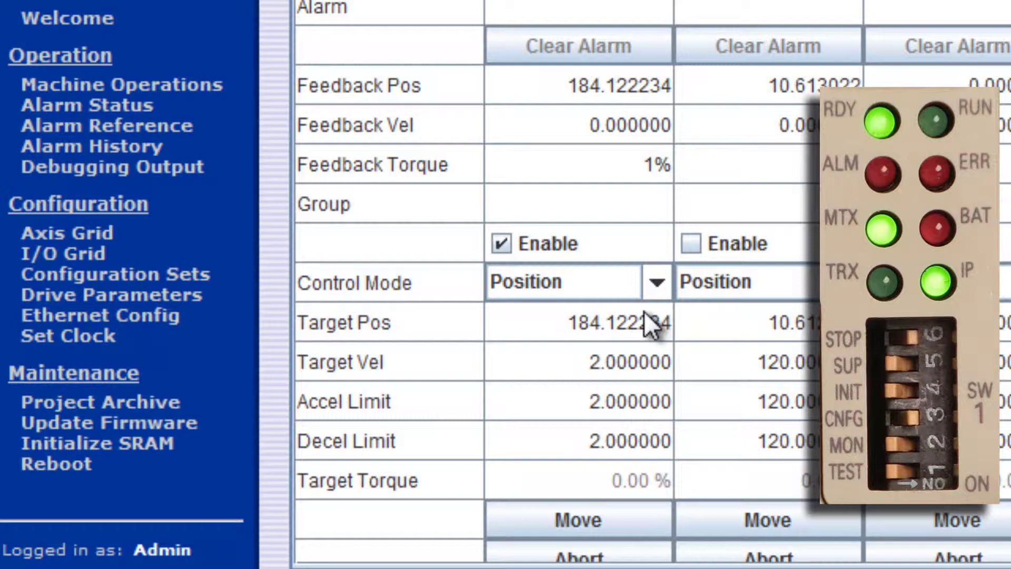
Step: Change AXIS1's target position to 185.122234 and move it there
double_click(625, 321)
left_click_drag(591, 321, 598, 319)
type("5")
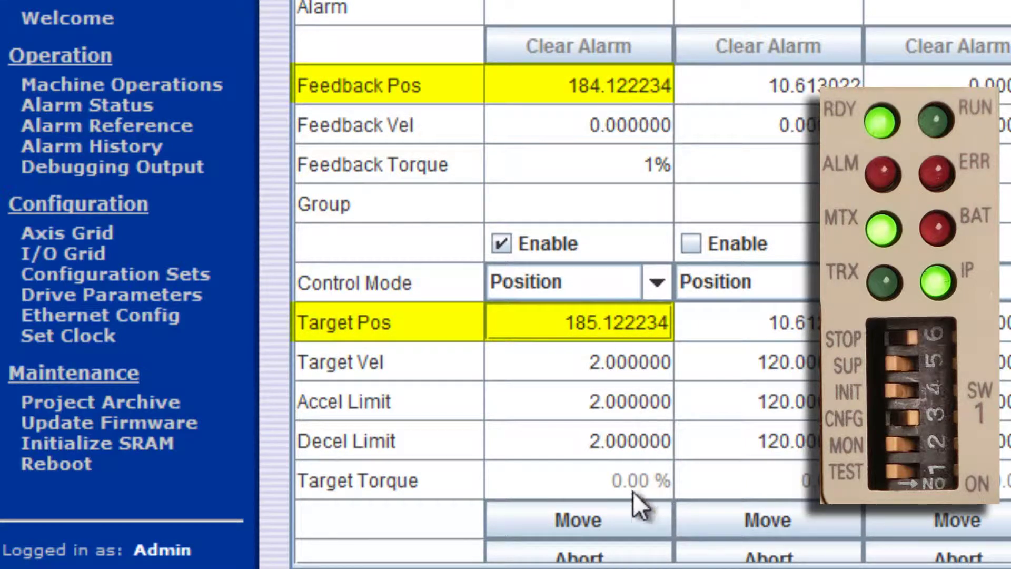
left_click(623, 510)
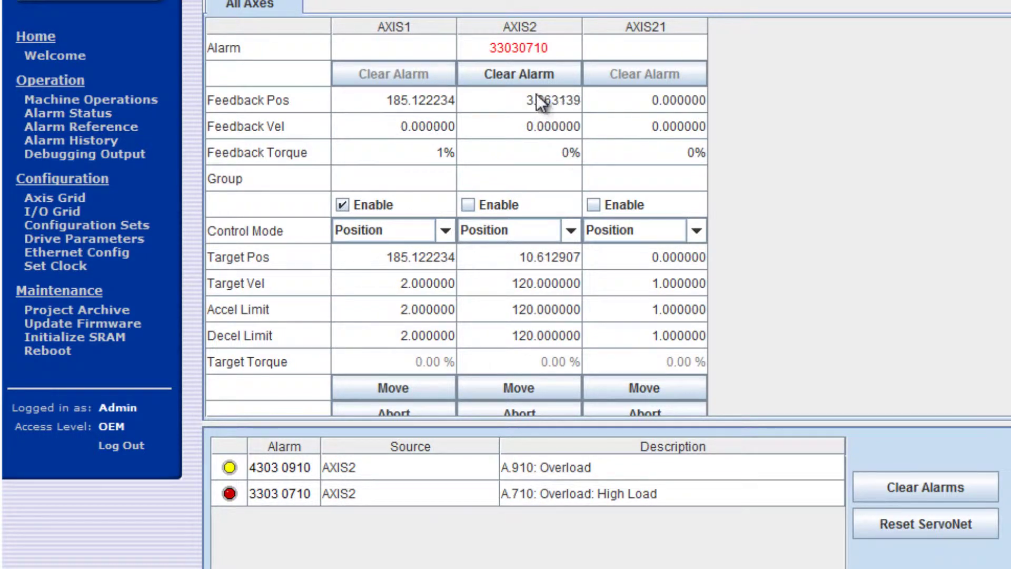
Step: Clear AXIS2's alarm and all alarms, reset the ServoNet, then clear the remaining alarms
left_click(532, 78)
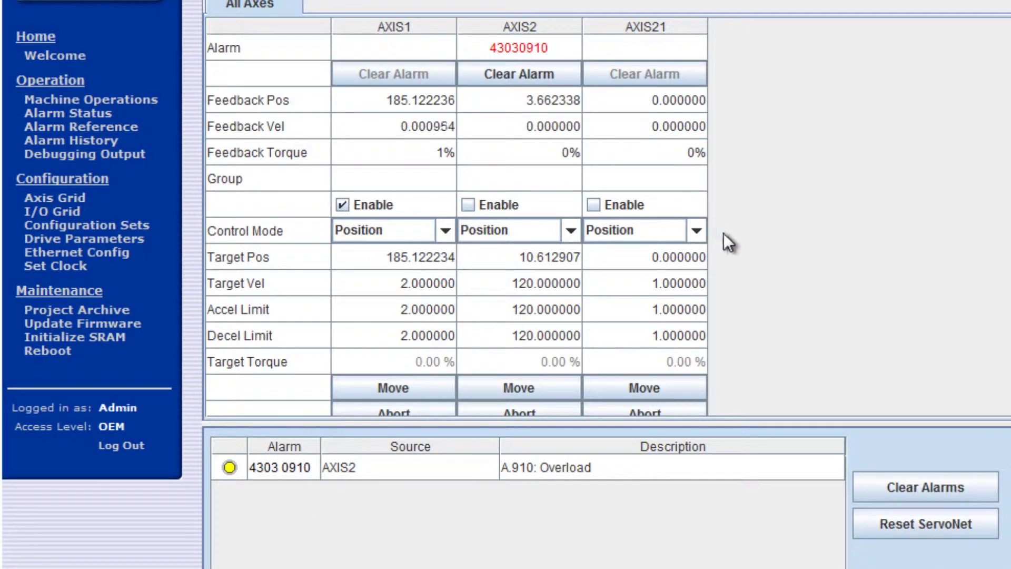
left_click(930, 483)
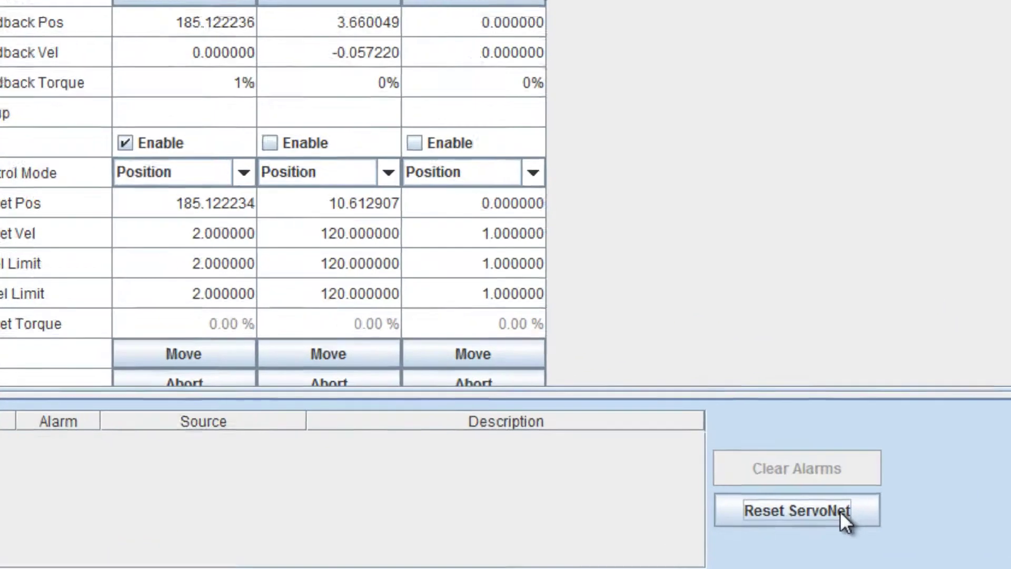
left_click(809, 486)
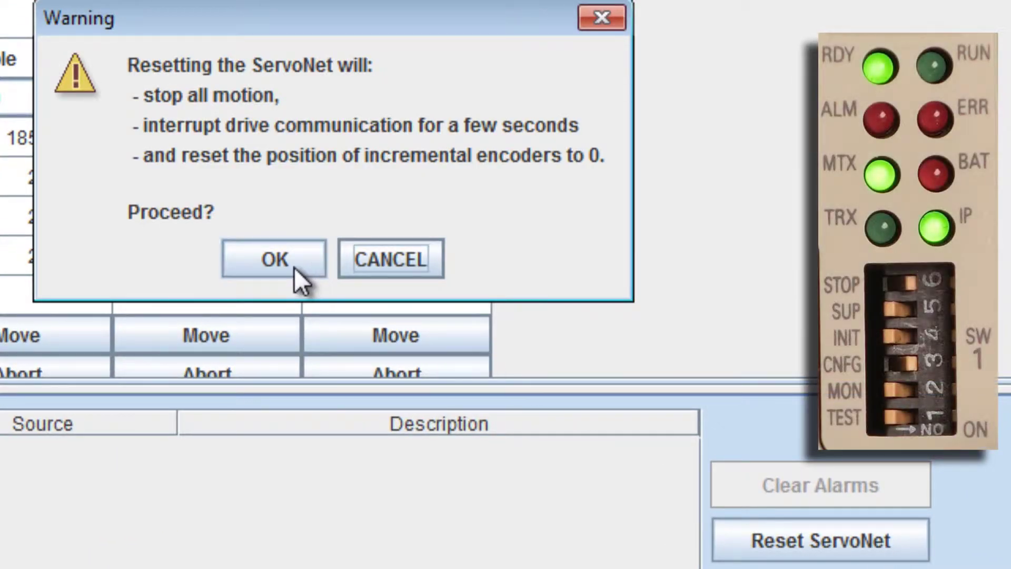
left_click(294, 267)
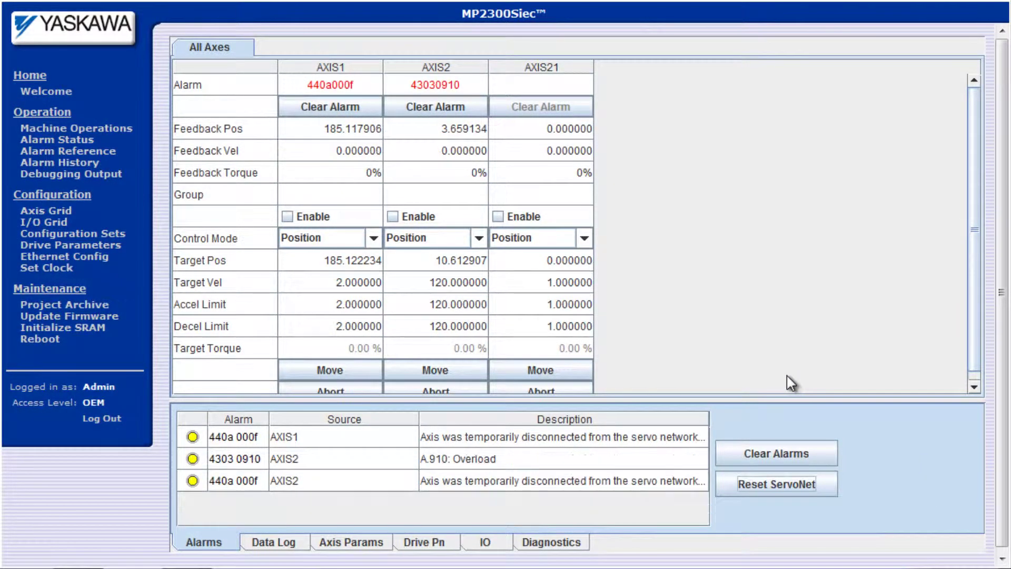
left_click(801, 457)
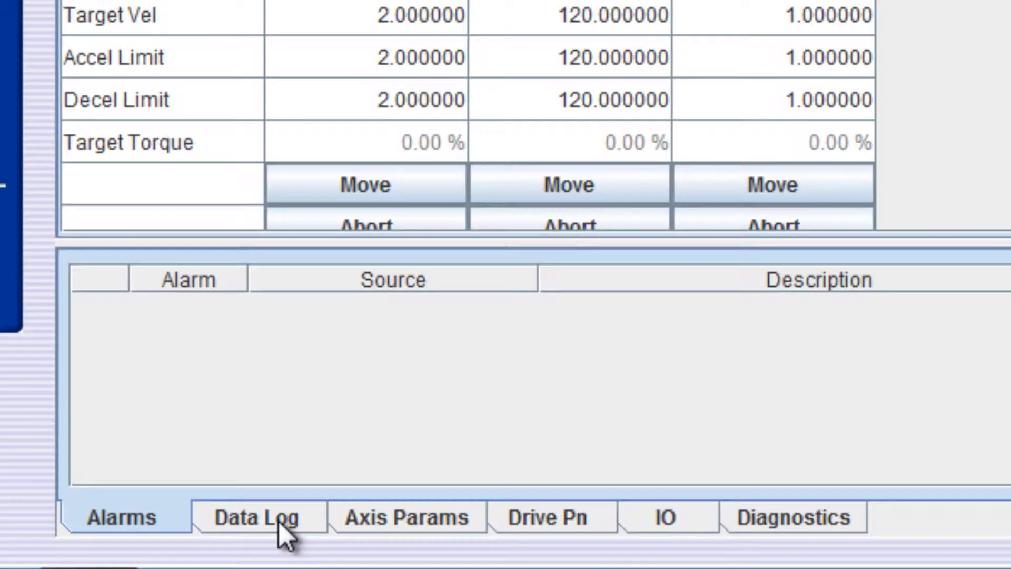
Step: Arm a data log of AXIS1 FbVel and DI1, triggered from Move Start to End of Move
left_click(279, 519)
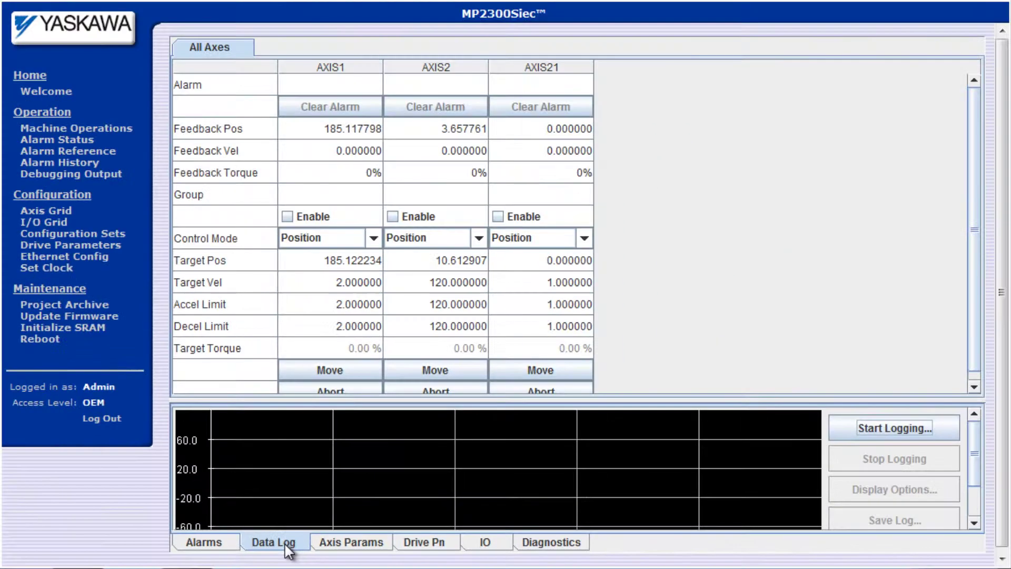
left_click(878, 431)
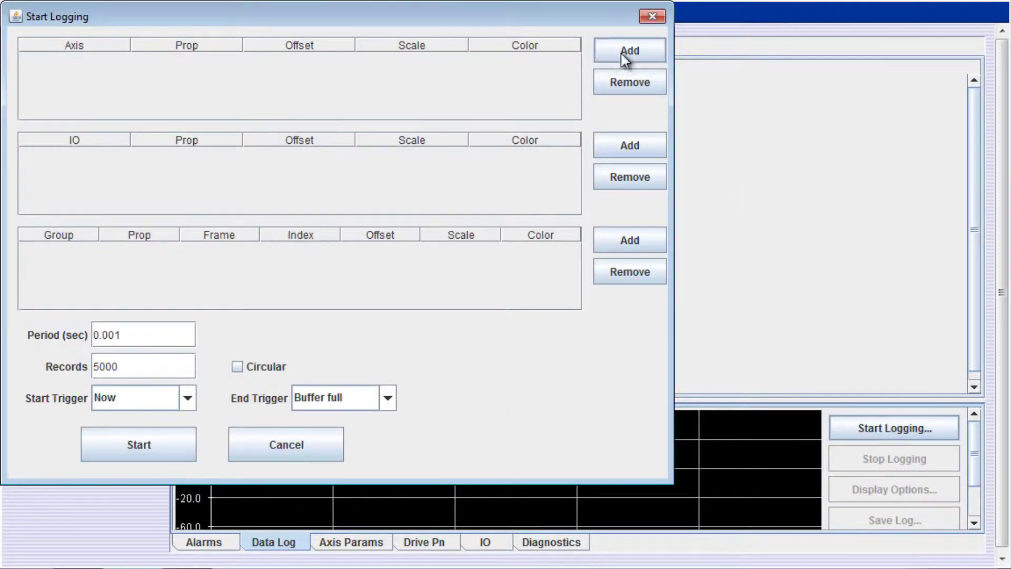
left_click(625, 53)
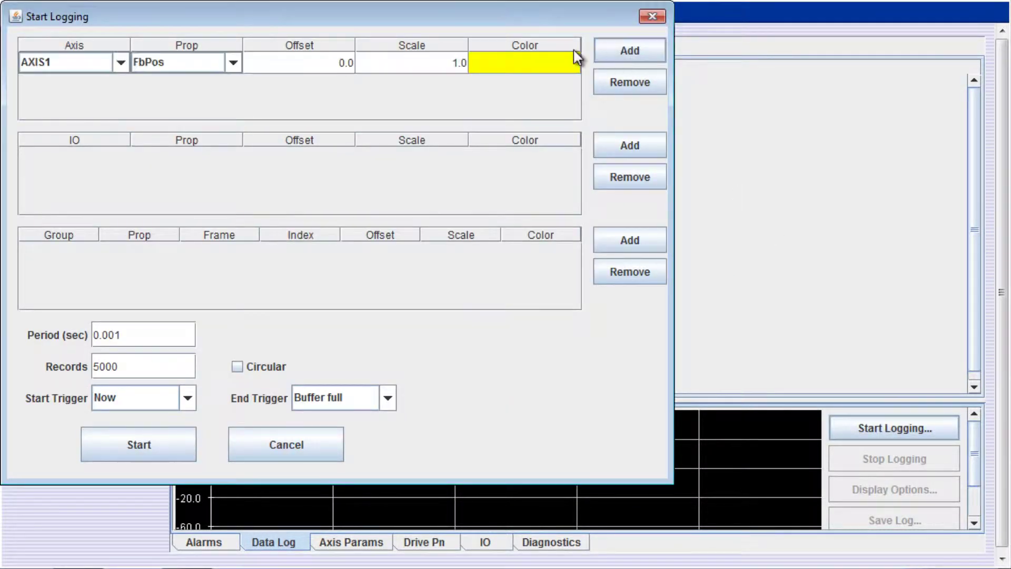
left_click(233, 63)
left_click(194, 100)
left_click(626, 149)
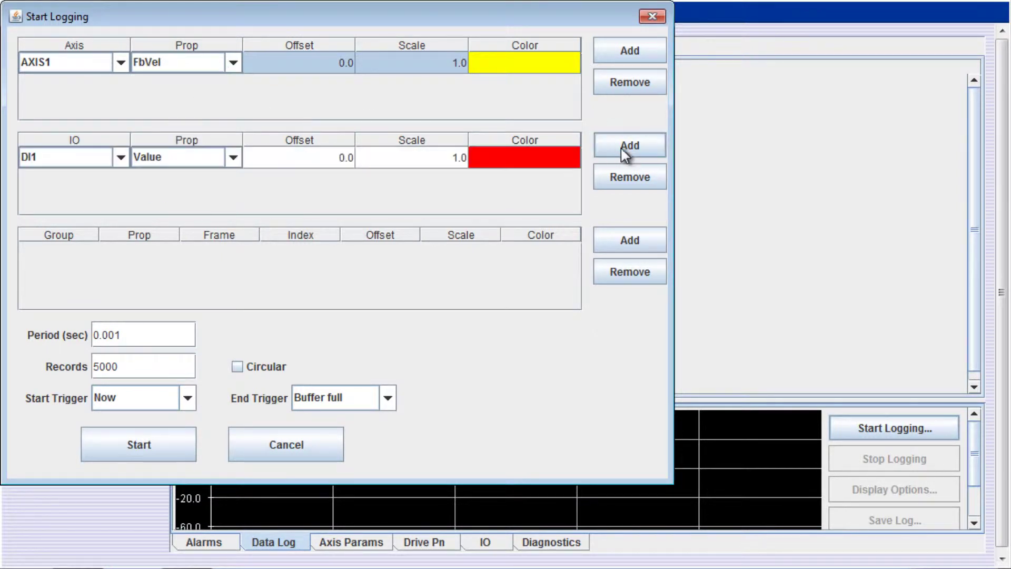
left_click(186, 398)
left_click(166, 435)
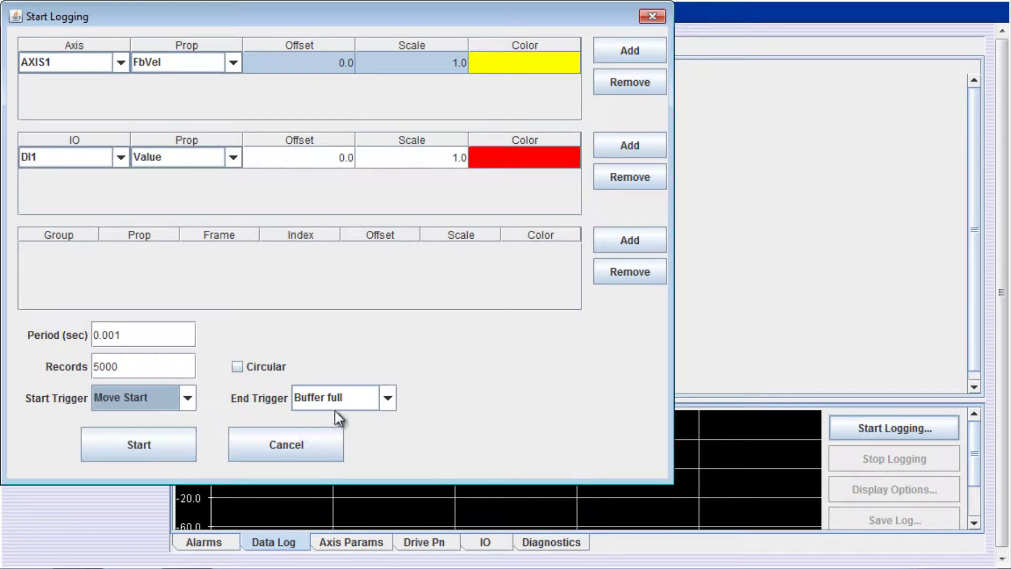
left_click(340, 403)
left_click(349, 433)
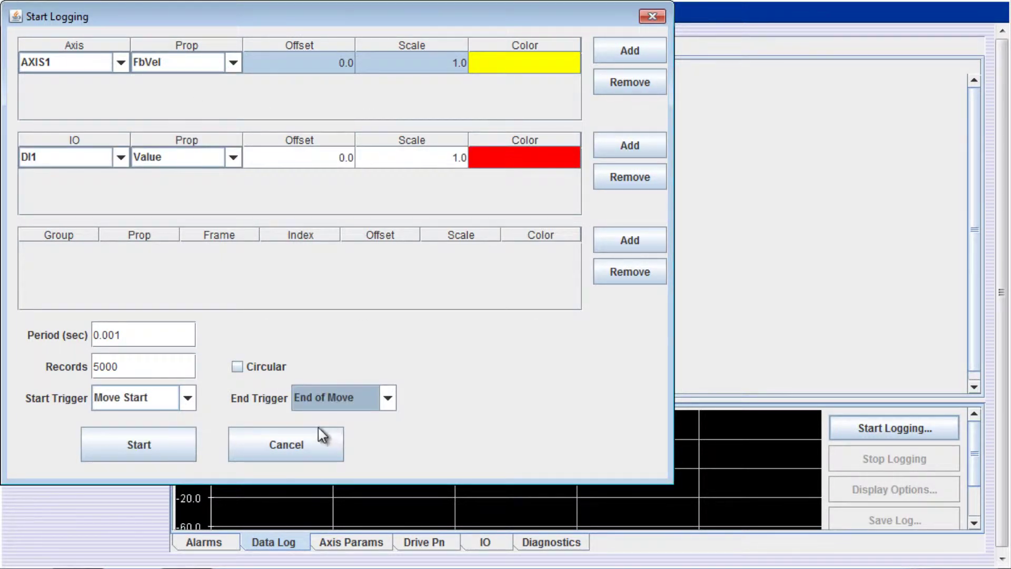
left_click(149, 452)
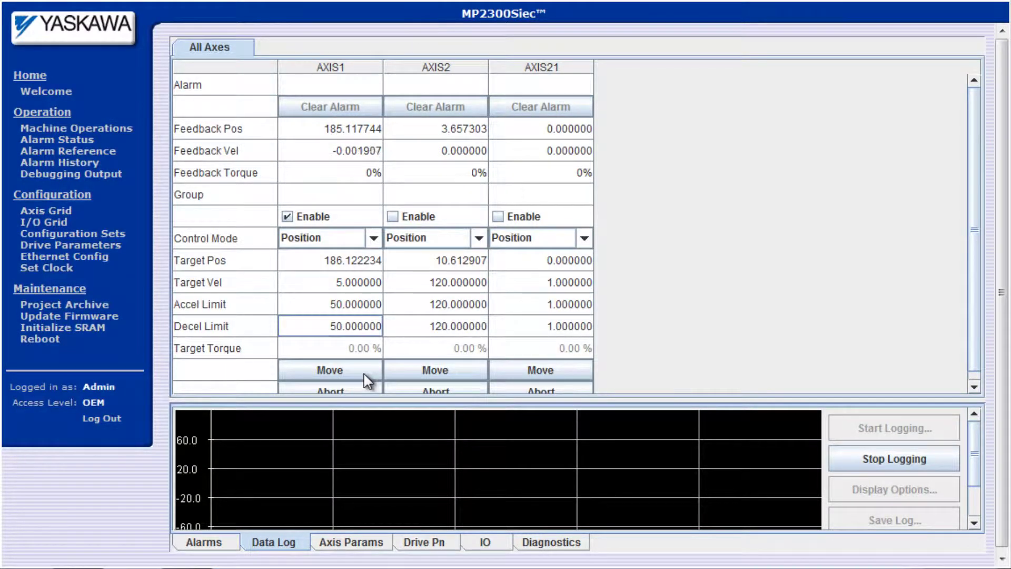
Step: Move AXIS1, zoom into the velocity plateau, and toggle the FFT spectrum view
left_click(364, 373)
left_click_drag(368, 398, 397, 135)
left_click_drag(523, 262, 552, 283)
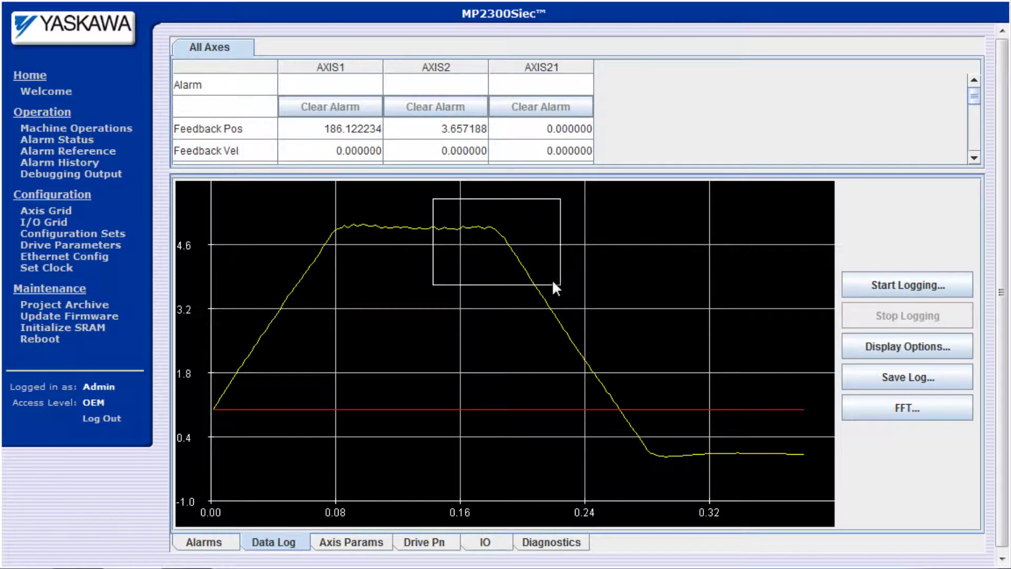
right_click(502, 236)
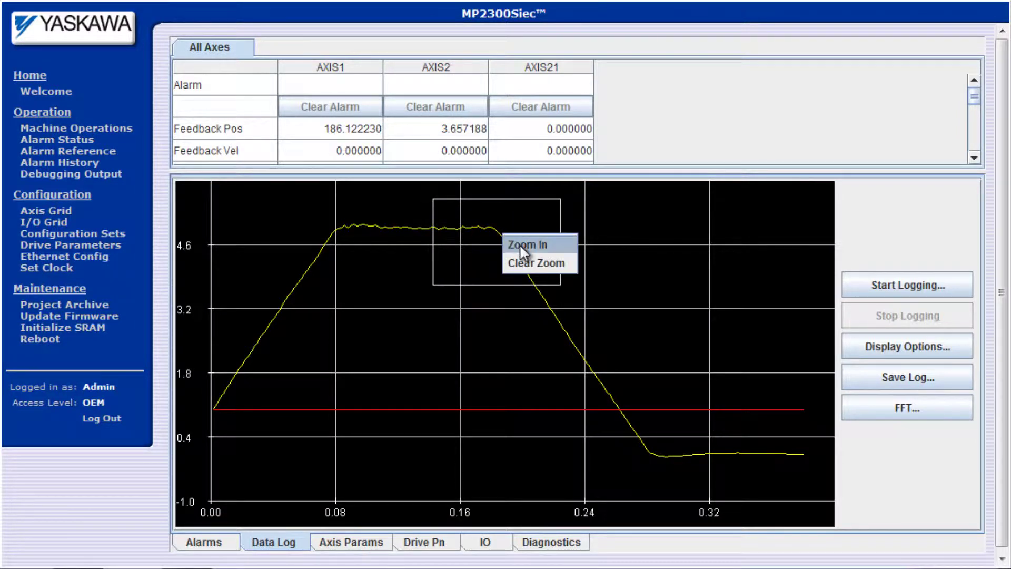
left_click(520, 244)
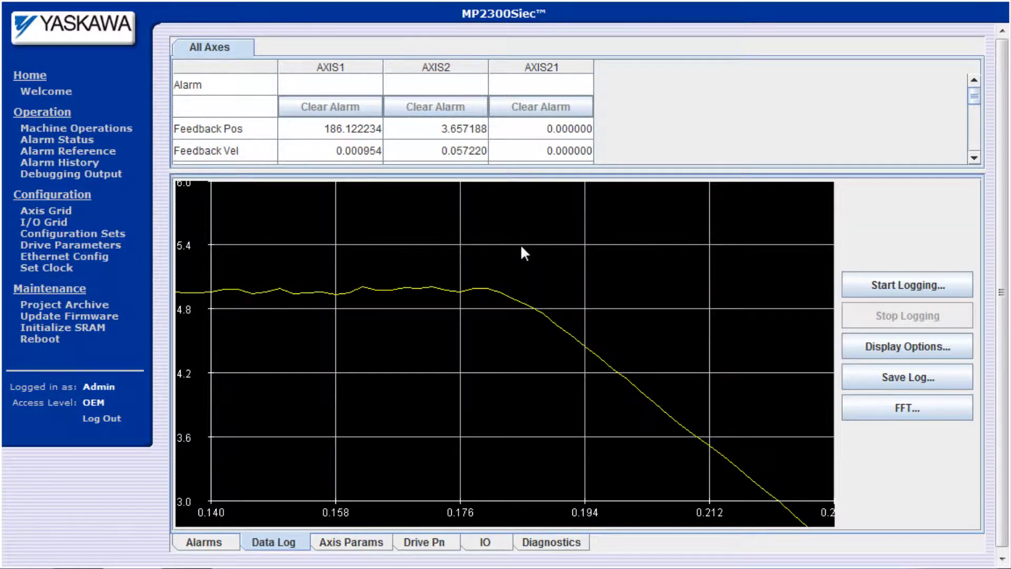
left_click(884, 416)
left_click(193, 211)
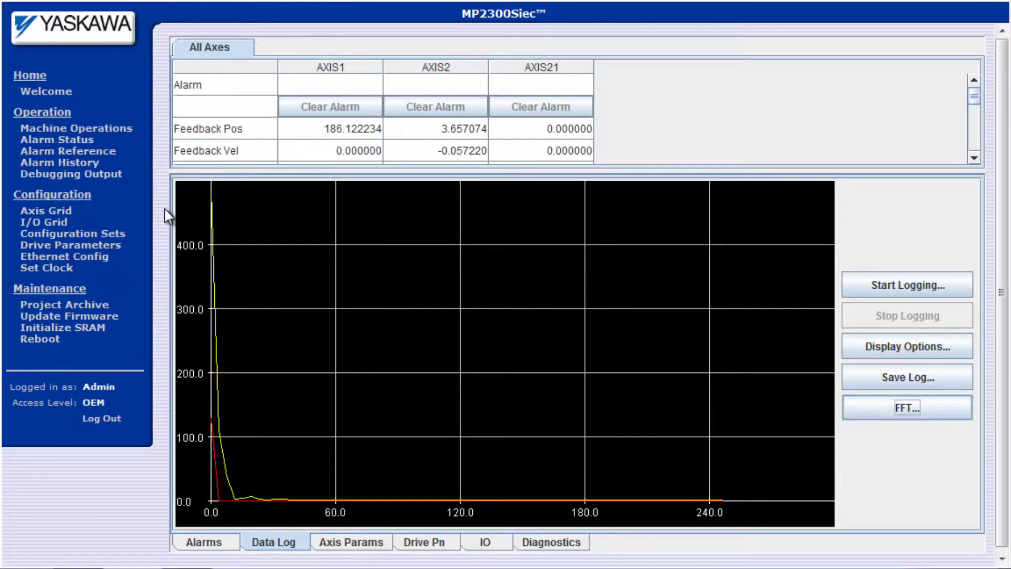
left_click(906, 408)
left_click(242, 208)
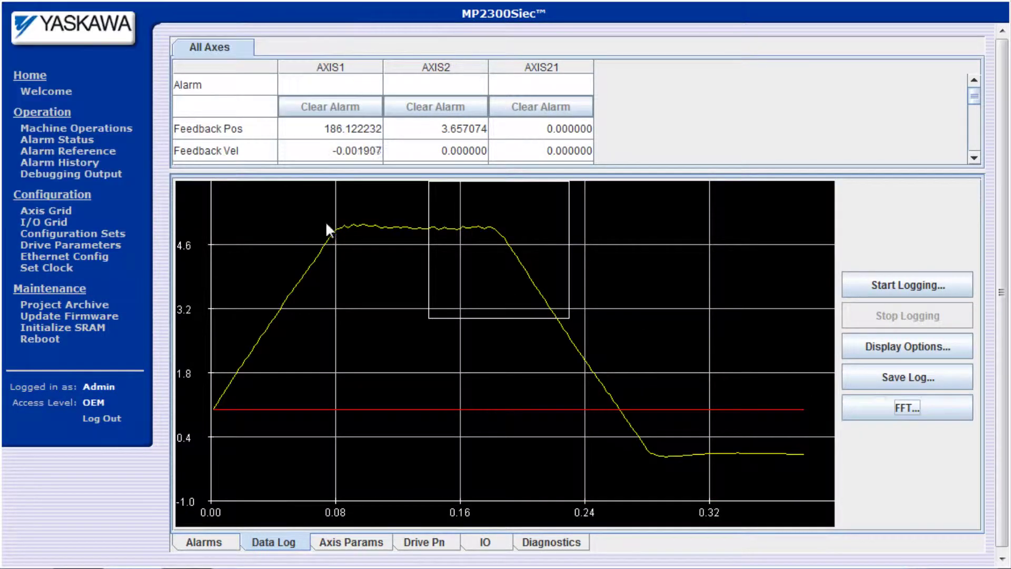
Step: Save the recorded log as MyDataLog and show the Axis Params table
left_click(886, 383)
type("MyDataLog1")
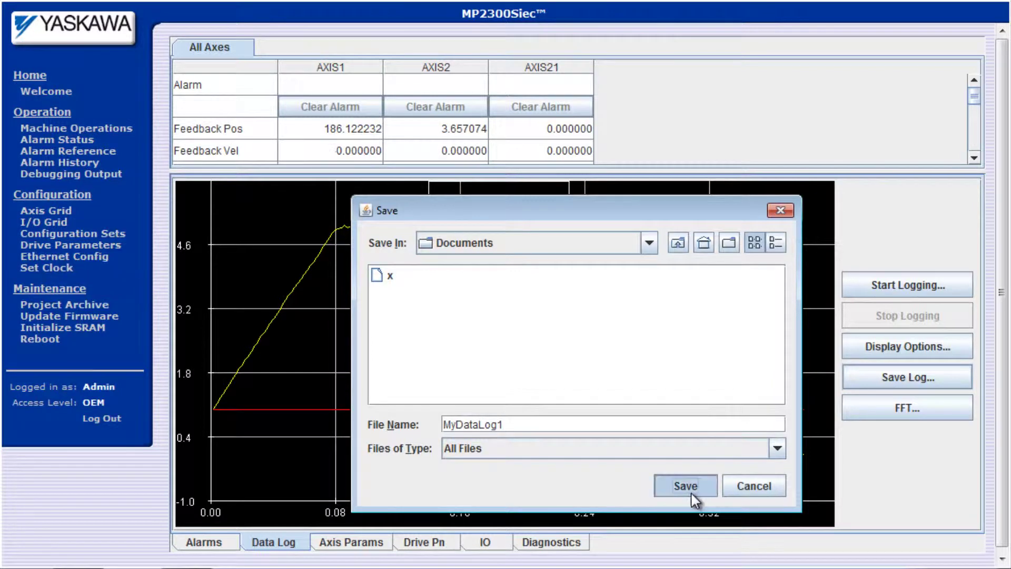
left_click(694, 491)
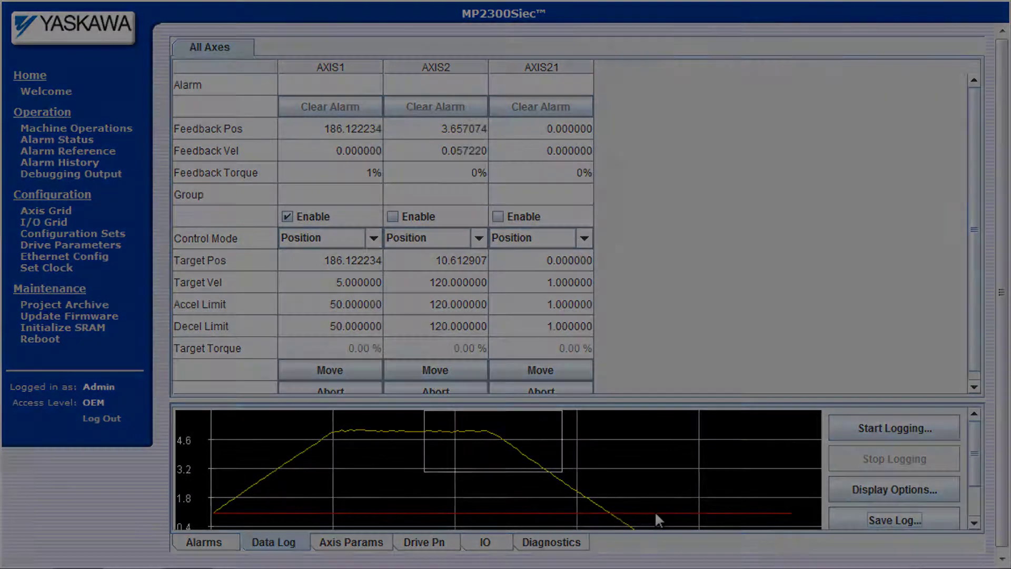
left_click(348, 541)
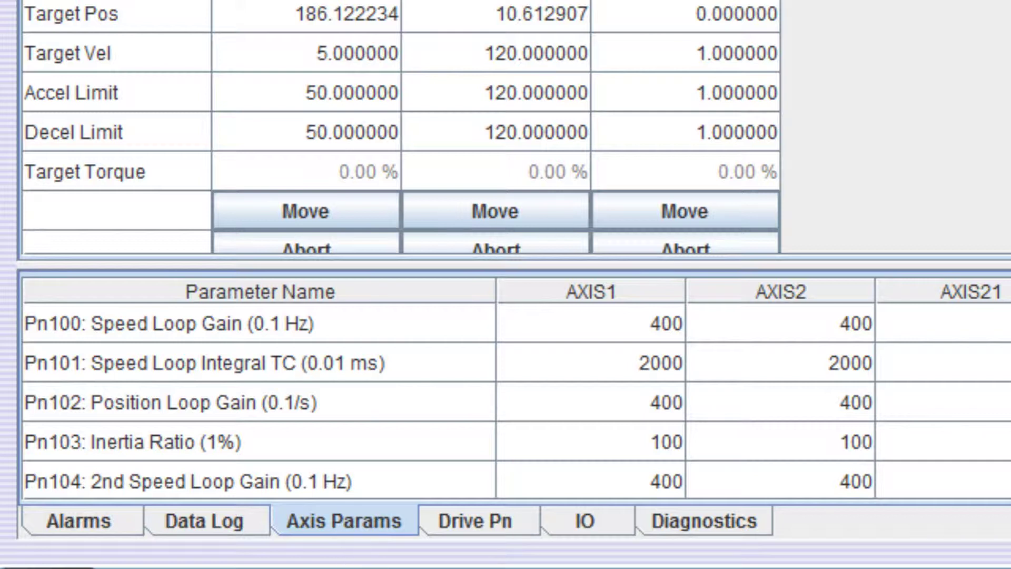
Step: Show the Drive Pn panel and browse through the drive parameter groups to the full list
left_click(493, 530)
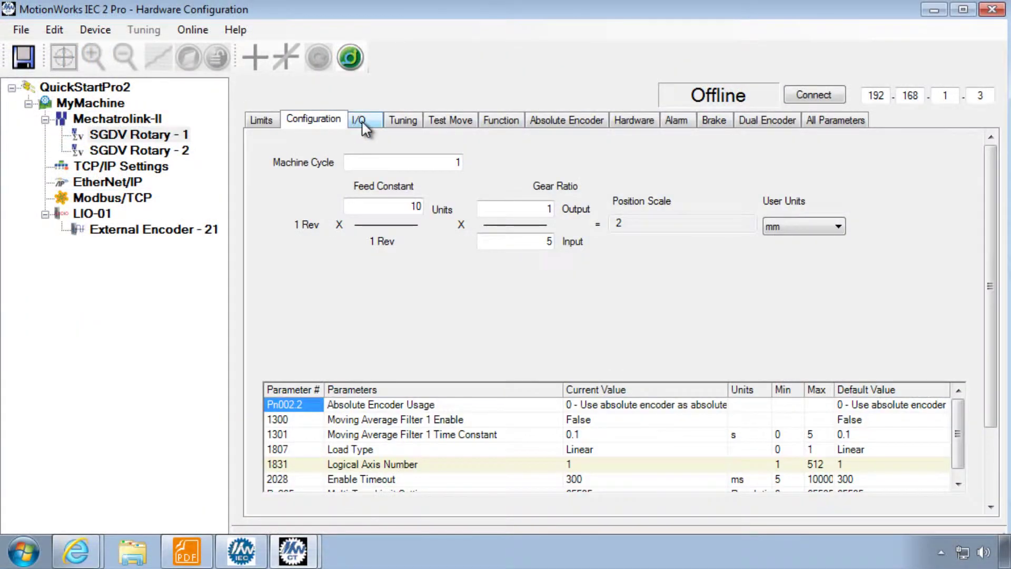
left_click(362, 122)
left_click(401, 122)
left_click(504, 122)
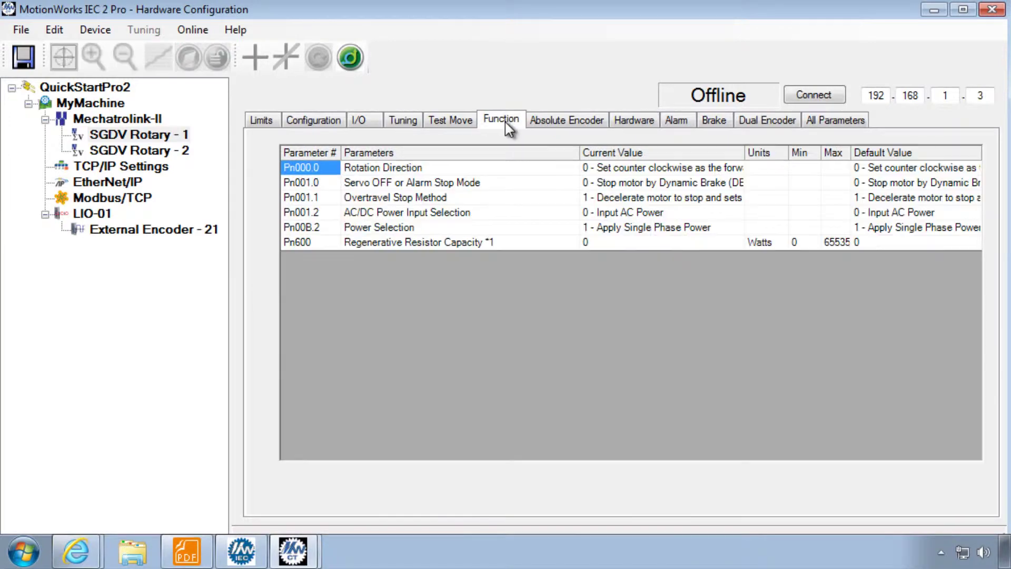
left_click(567, 120)
left_click(633, 120)
left_click(676, 120)
left_click(713, 120)
left_click(834, 120)
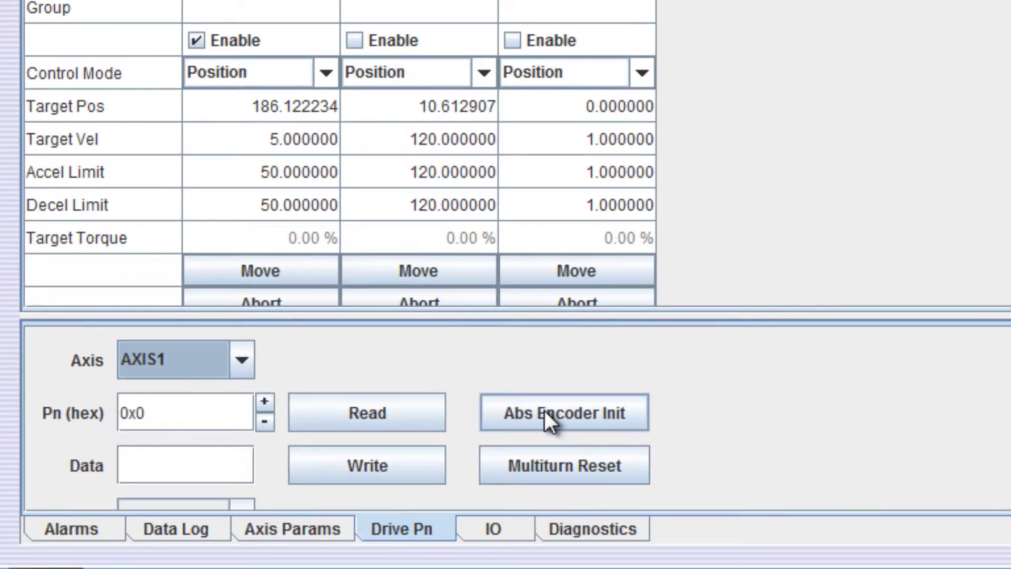
left_click(545, 413)
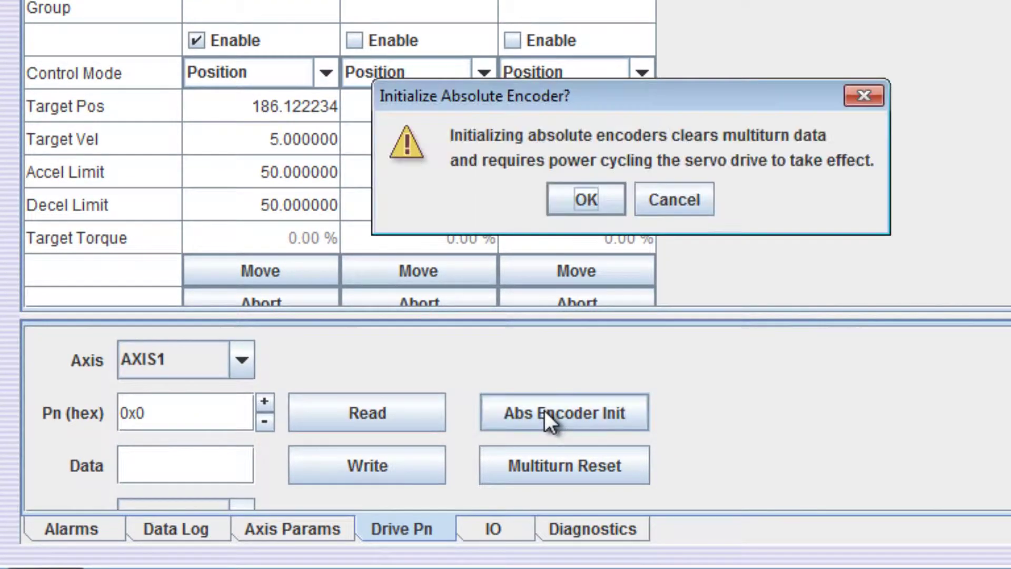
left_click(671, 197)
left_click(604, 473)
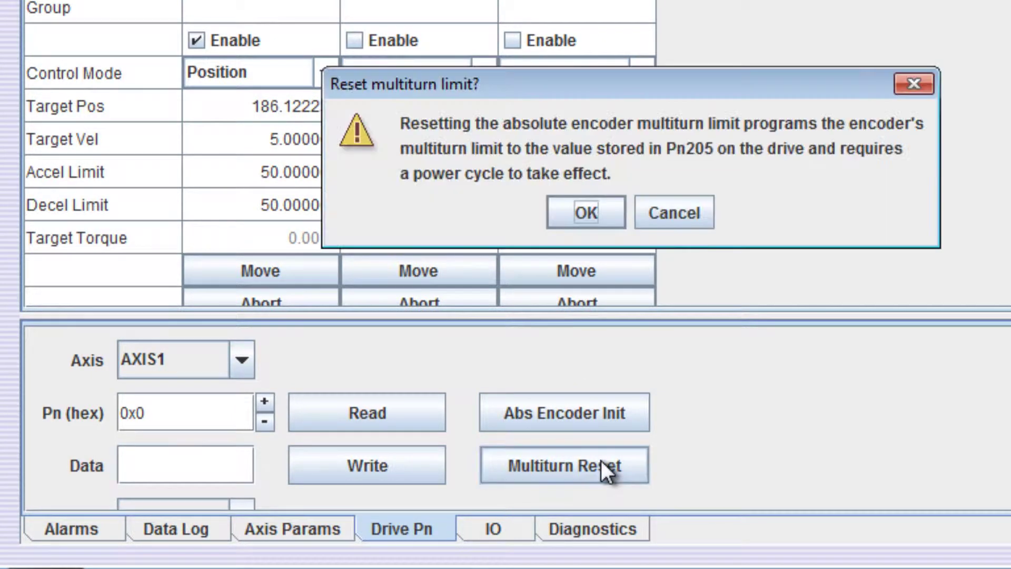
left_click(686, 200)
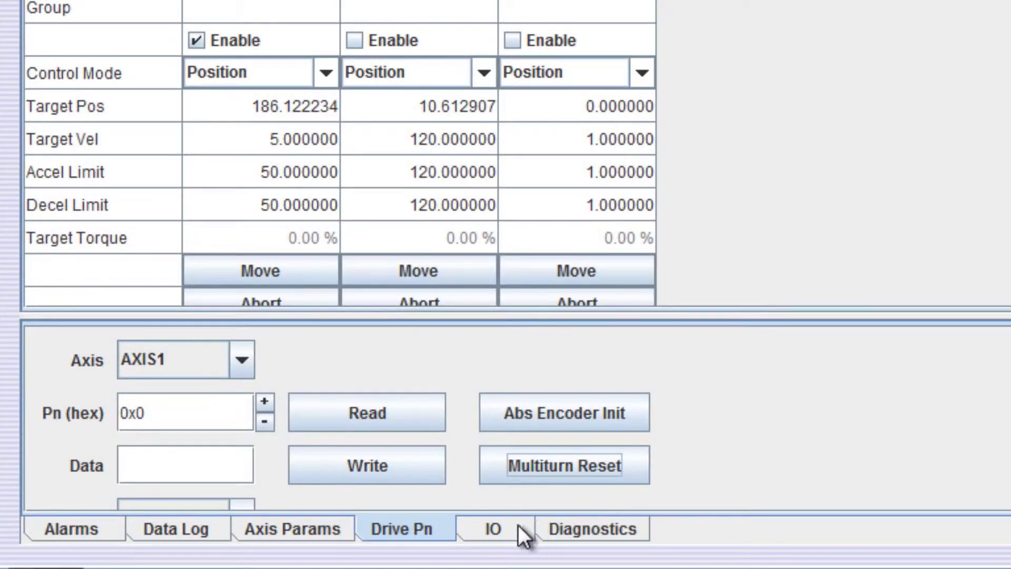
Step: Enlarge the IO view and set Output 1's value to 0xff, lighting bits 0–7
left_click(495, 531)
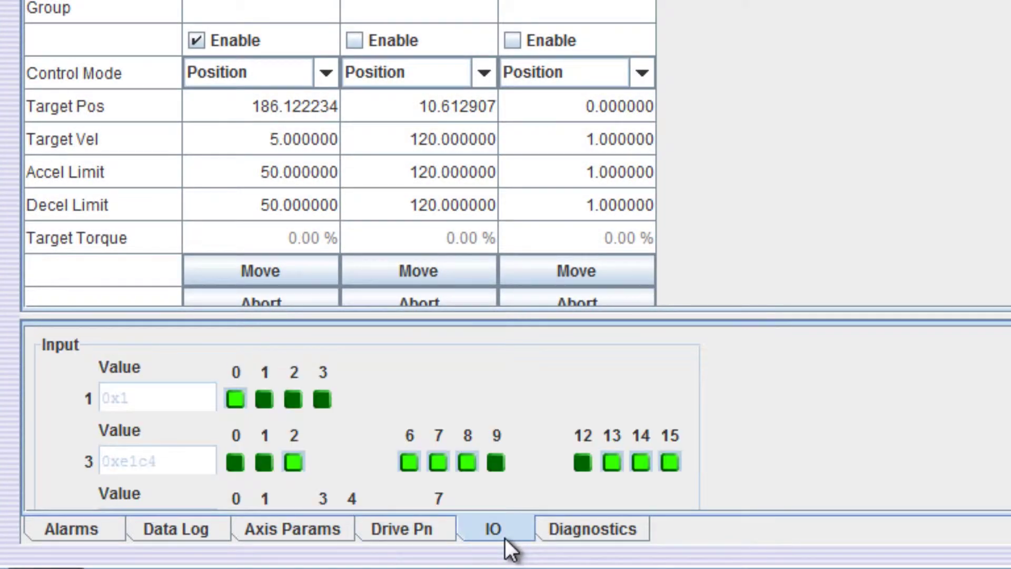
left_click_drag(496, 317, 490, 3)
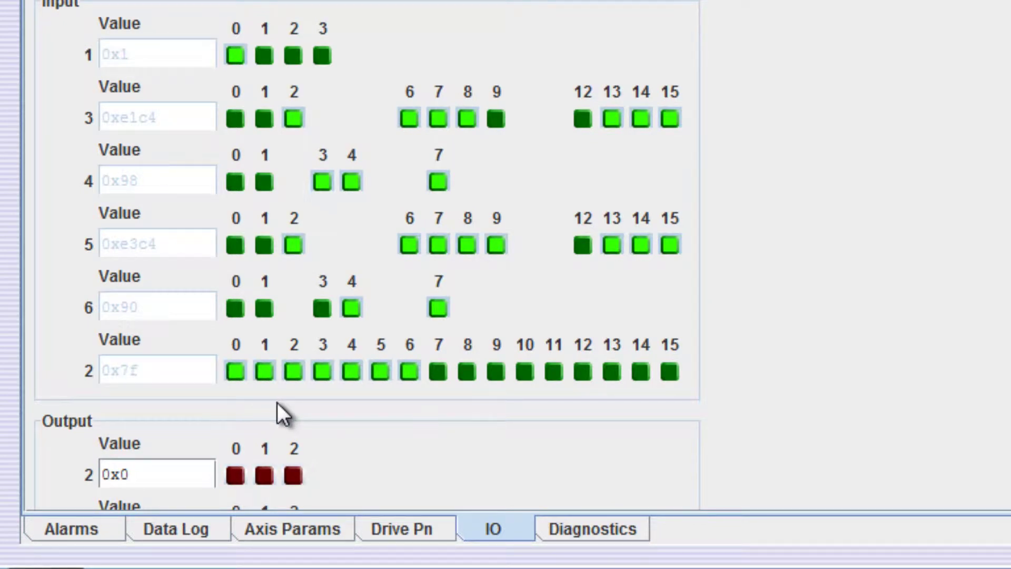
scroll(367, 255, "down", 3)
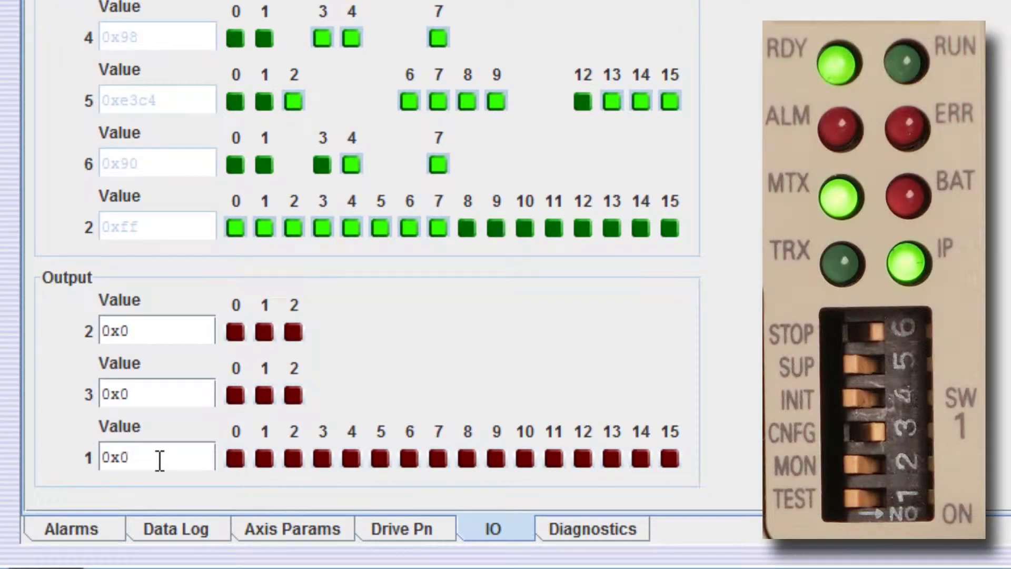
key("BackSpace")
type("ff")
key("Return")
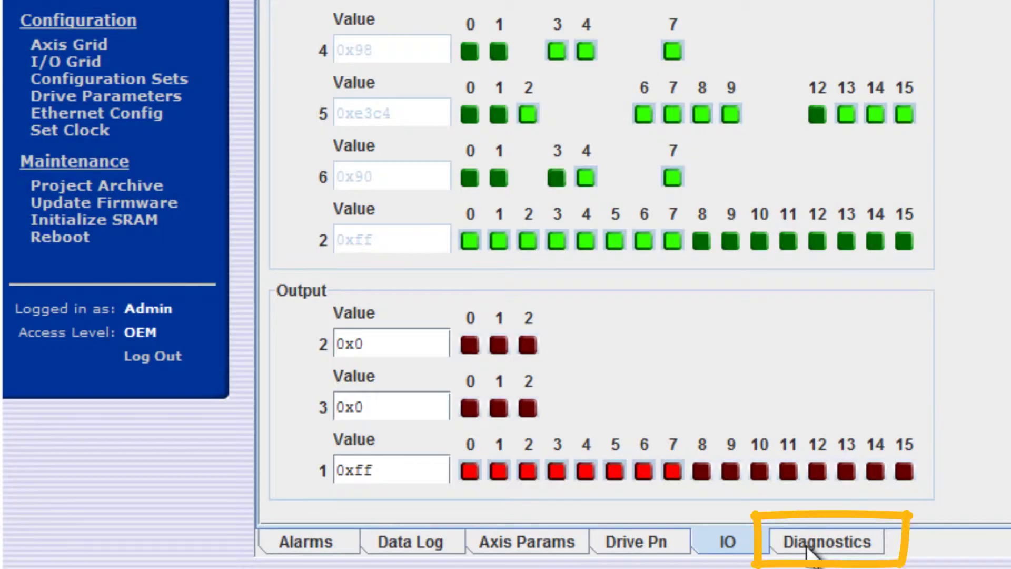
Step: Show the Diagnostics tab with free memory and file descriptors in use
left_click(806, 547)
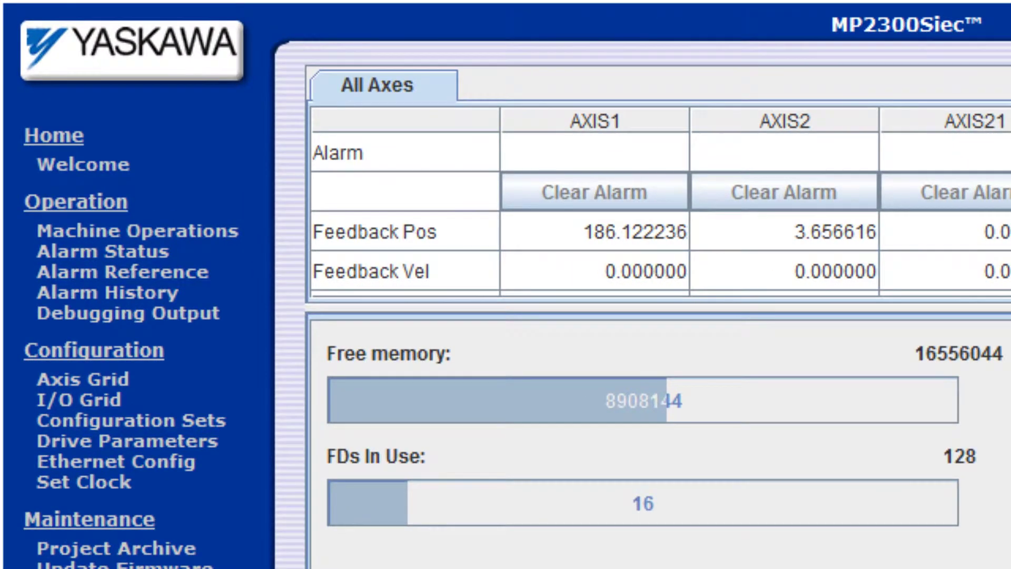
Step: Open Alarm Status and expand the details of the second AXIS2 alarm
left_click(100, 222)
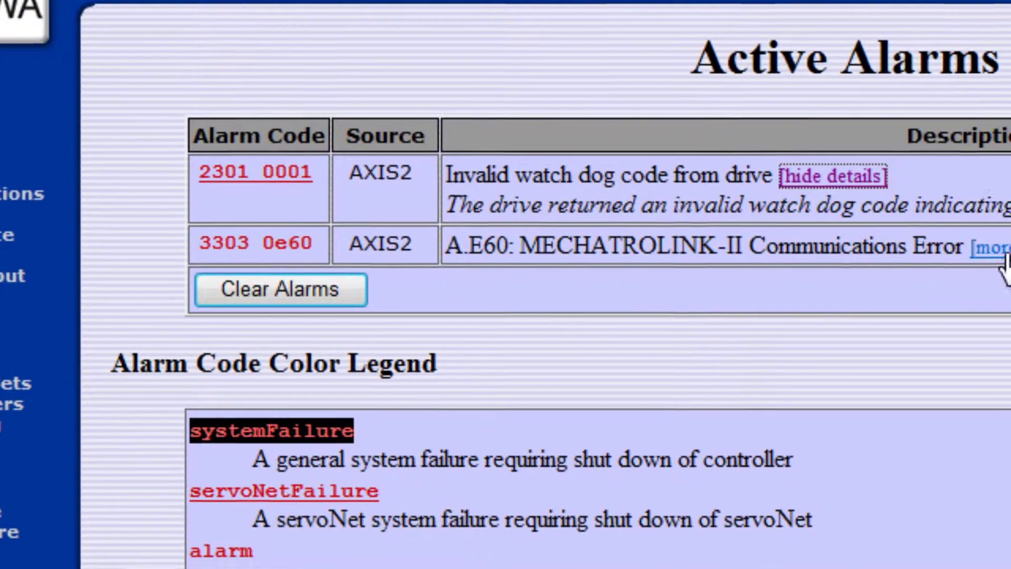
left_click(989, 250)
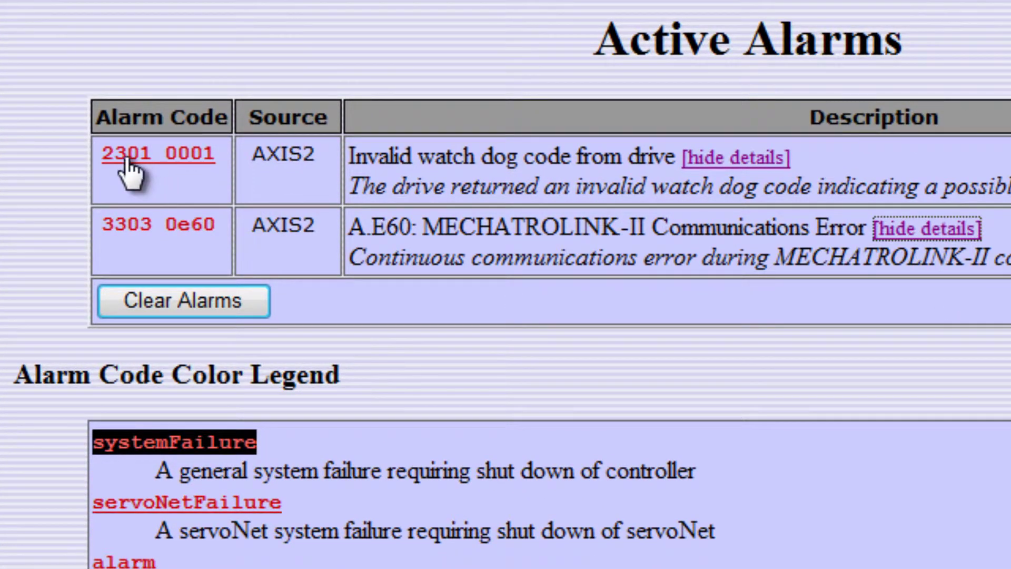
mouse_move(131, 174)
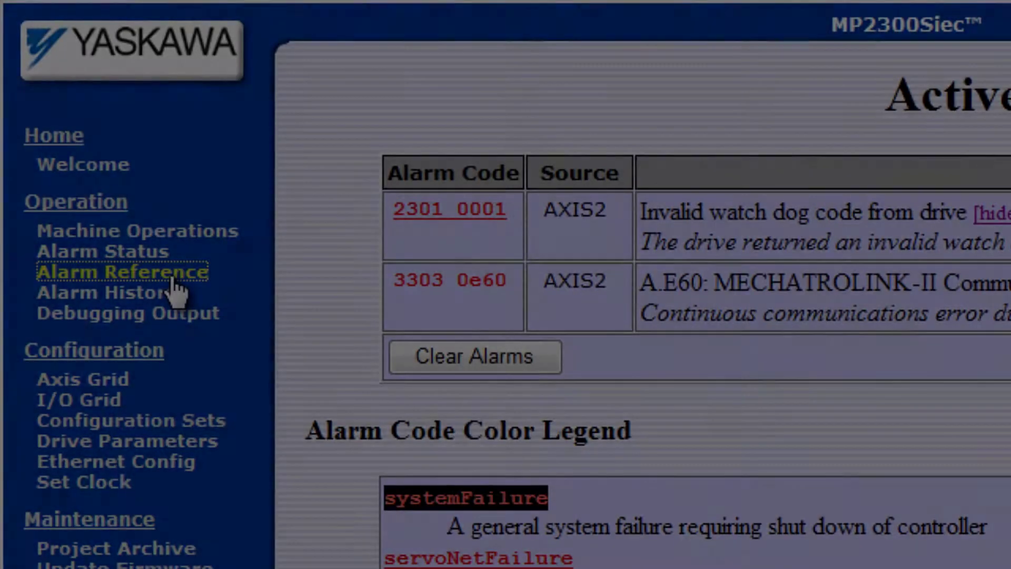
Step: Open Alarm Reference and scroll through the servoNet alarm codes down to the 4303 warnings
left_click(173, 279)
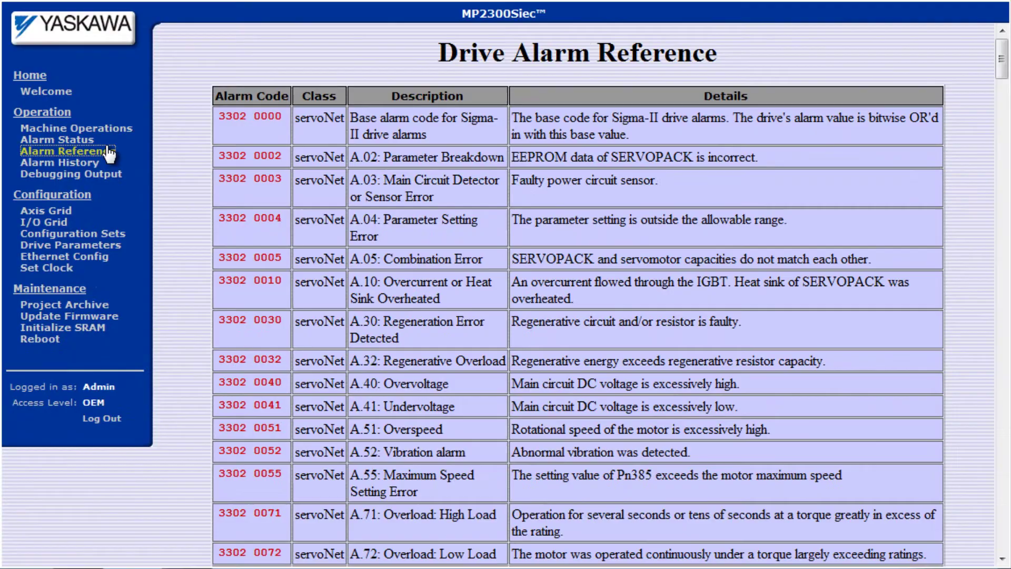
left_click_drag(1001, 69, 993, 553)
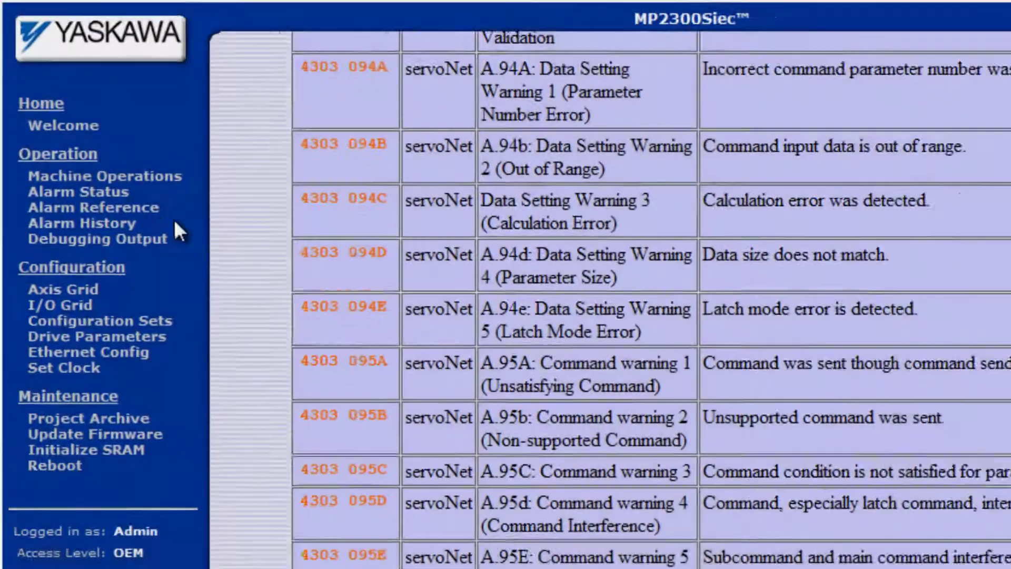
Step: View Alarm History, then the Debugging Output startup log snapshot from 07/23/2013 17:15:33
left_click(86, 159)
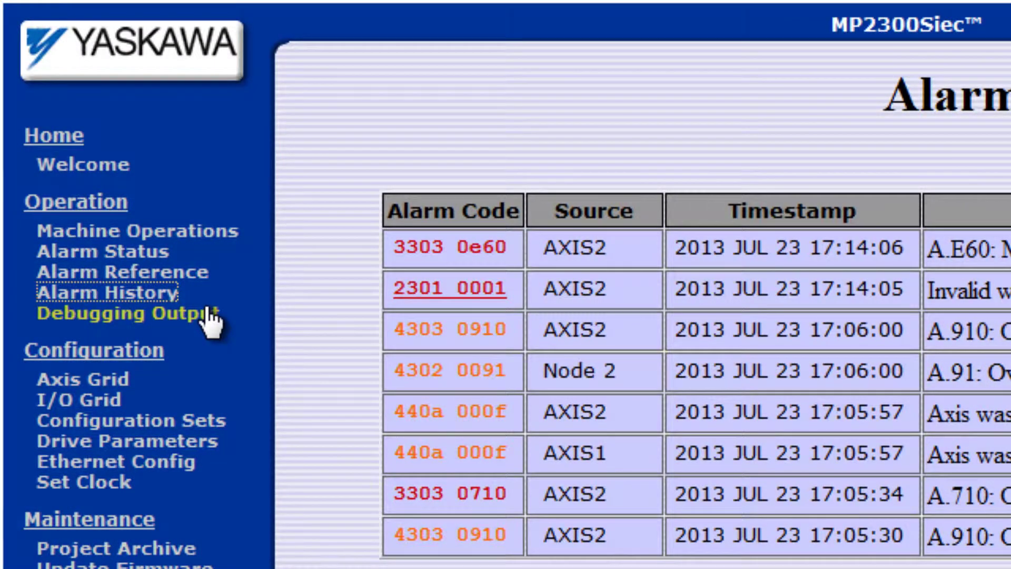
left_click(210, 317)
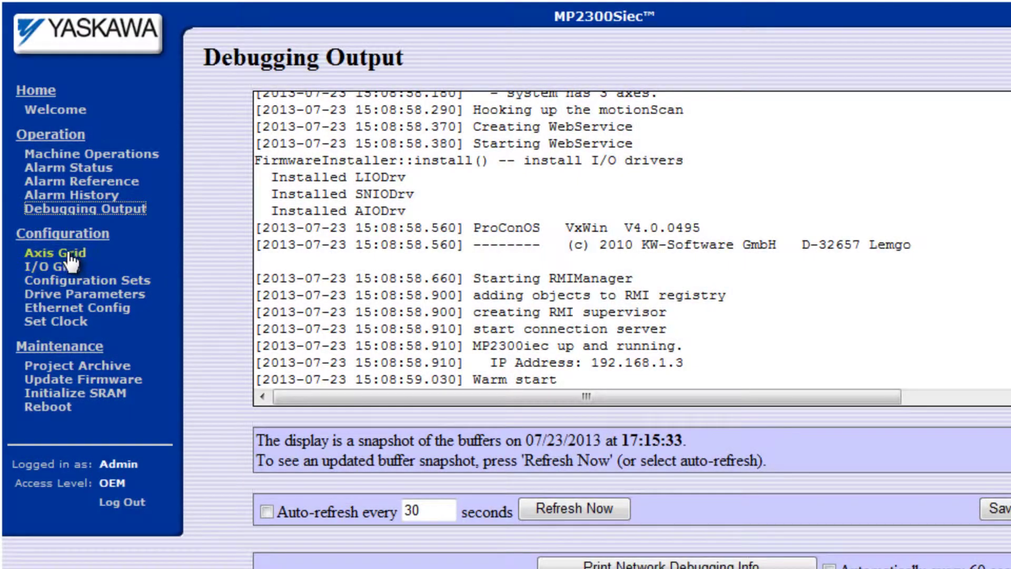
Step: Check the Axis Grid summary, then the I/O Grid of six digital inputs and three outputs
left_click(71, 254)
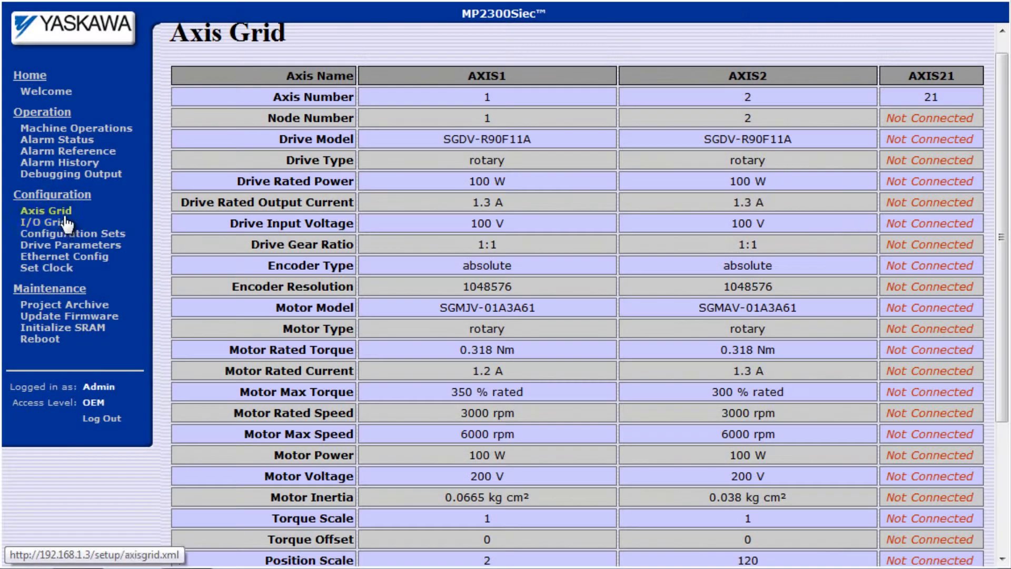
left_click(65, 222)
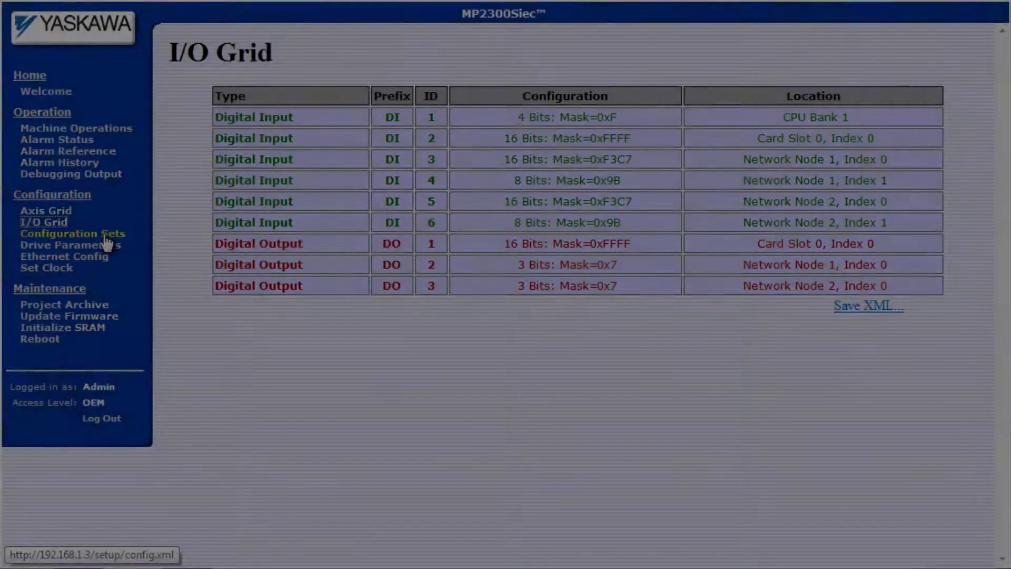
Step: Review the default, disco and startup configuration sets and save the configuration to the controller
left_click(116, 234)
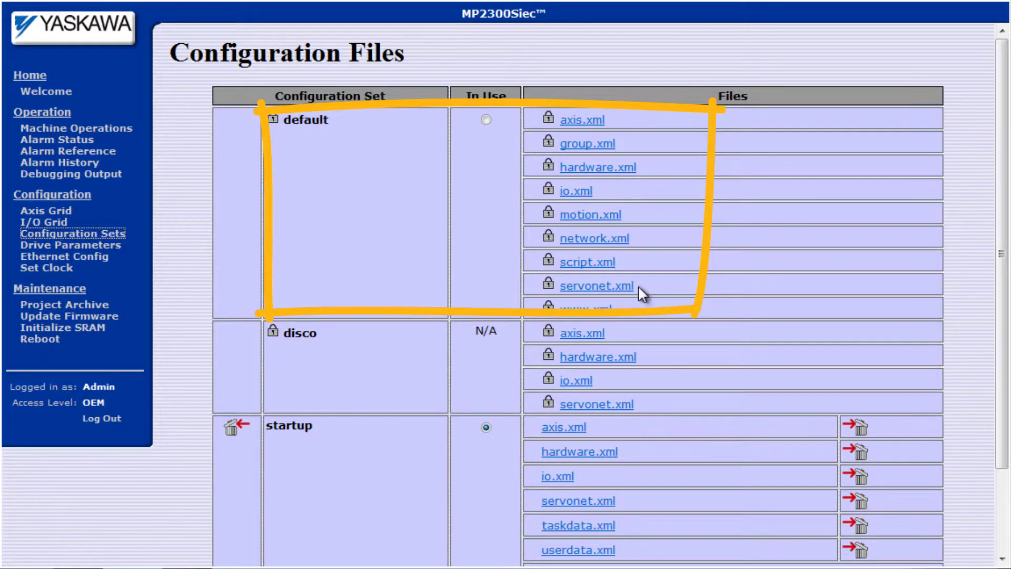
scroll(1006, 321, "down", 3)
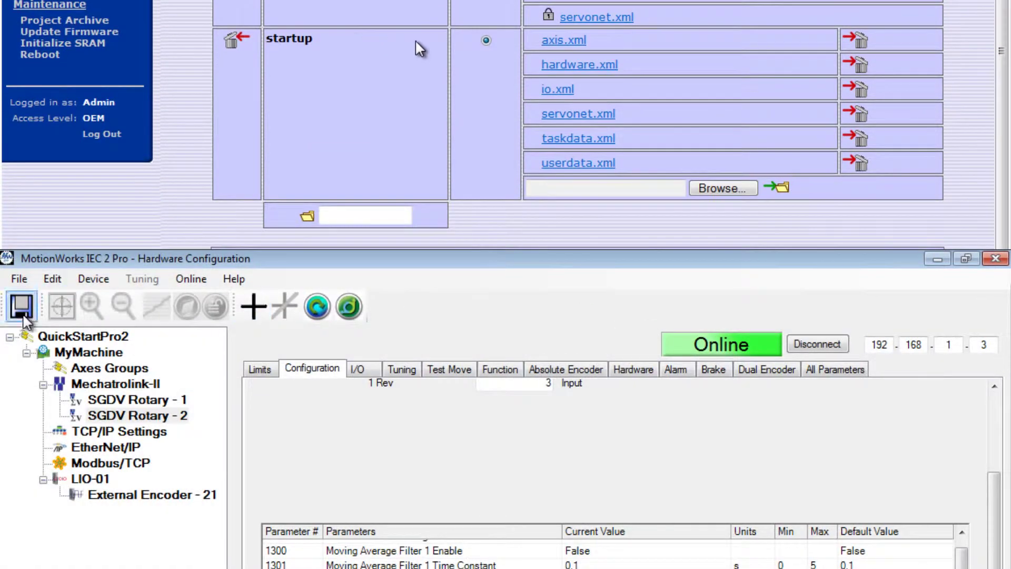
left_click(23, 316)
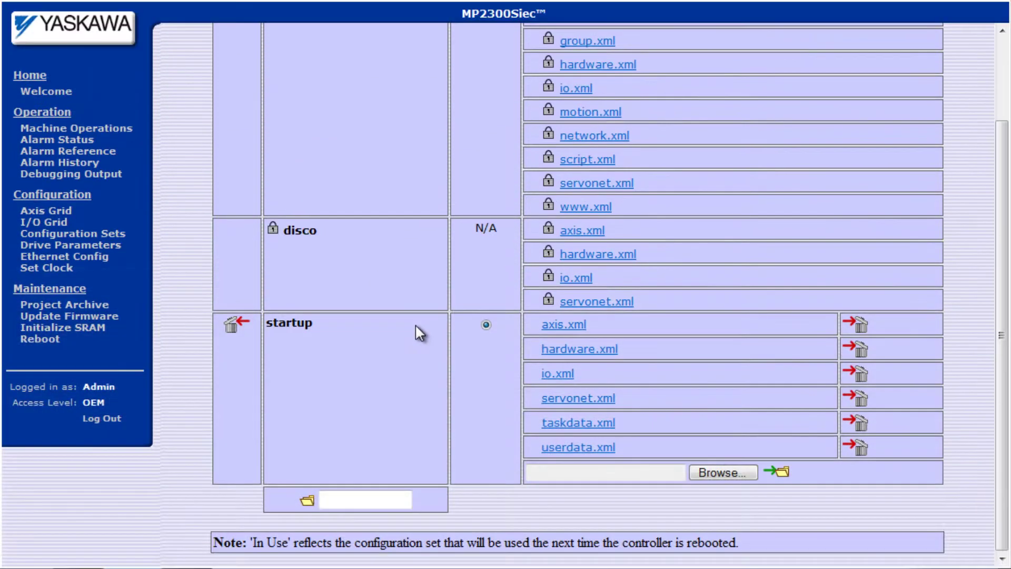
scroll(413, 334, "up", 3)
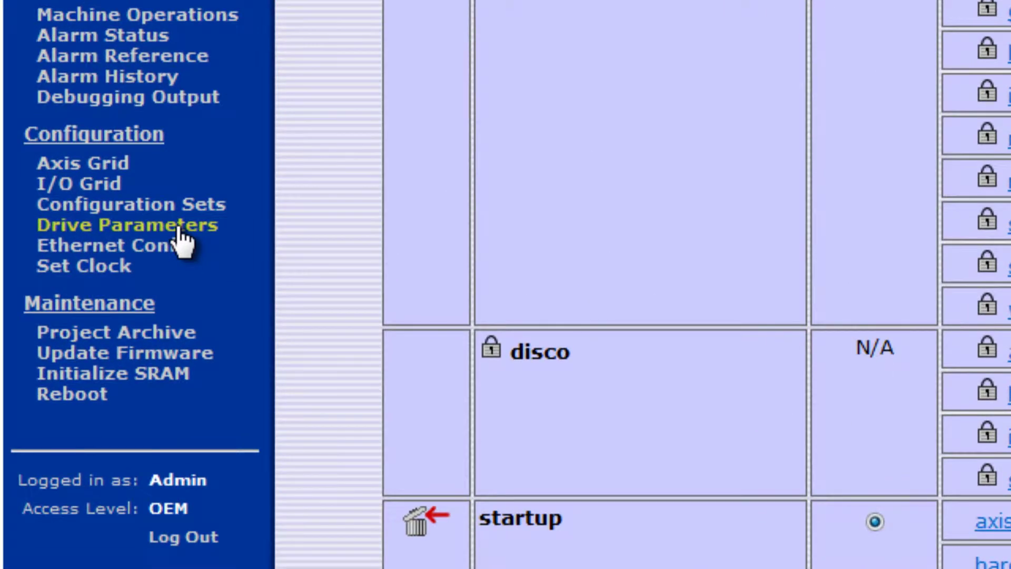
Step: Verify AXIS1 and AXIS2 user parameters, rewrite AXIS2's to its drive, and re-verify AXIS2
left_click(120, 240)
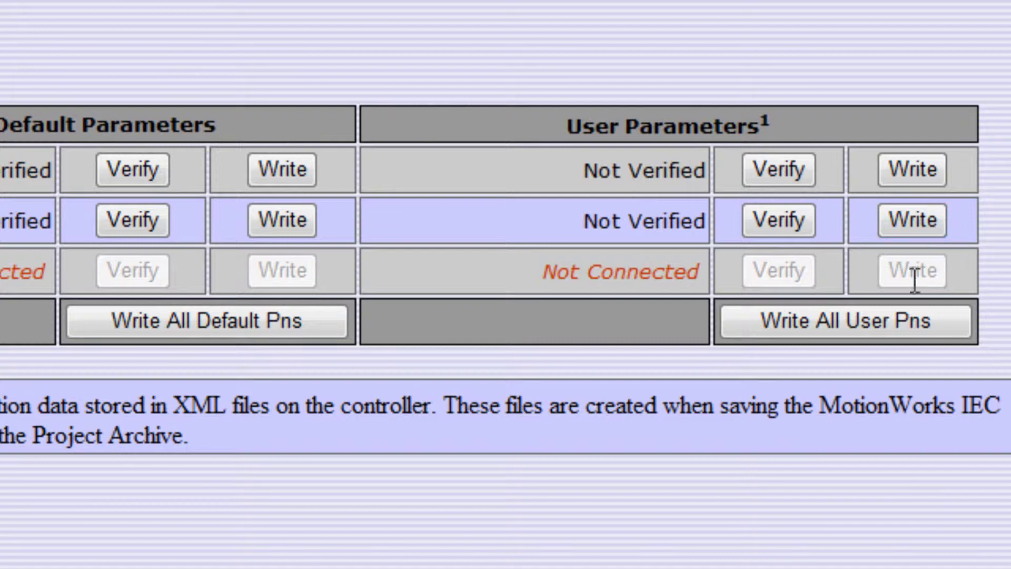
left_click(779, 169)
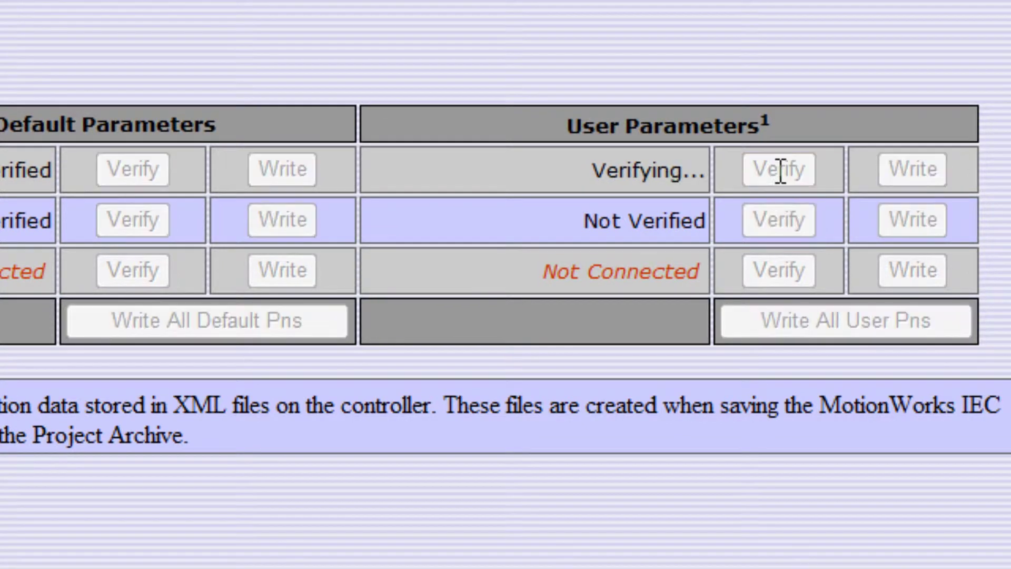
left_click(792, 225)
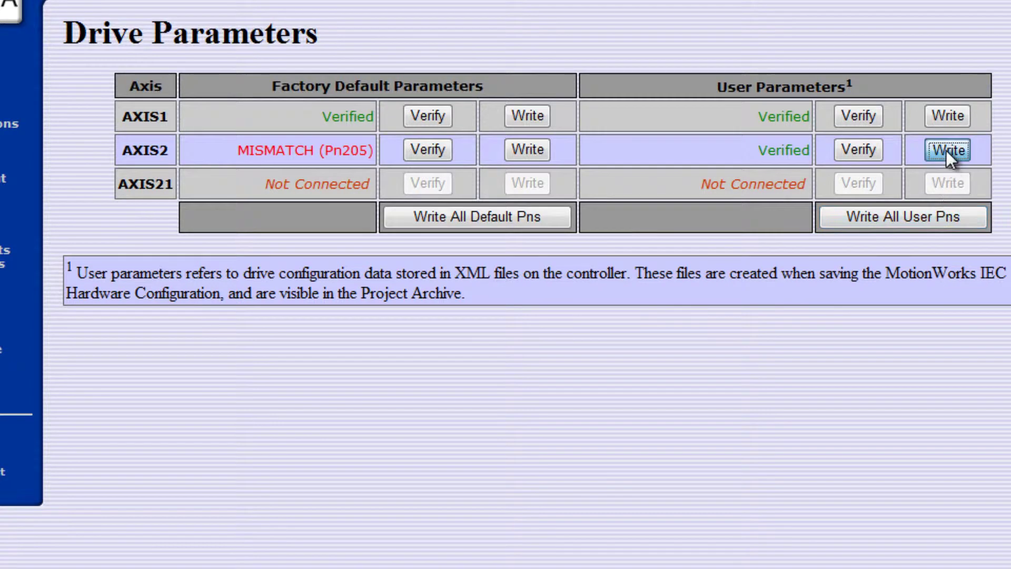
left_click(851, 296)
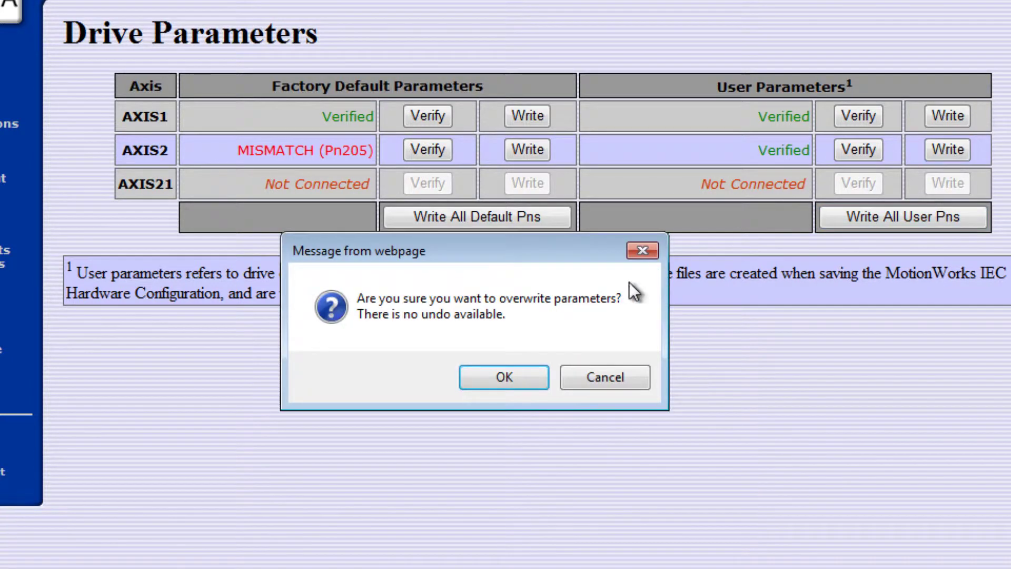
left_click(519, 376)
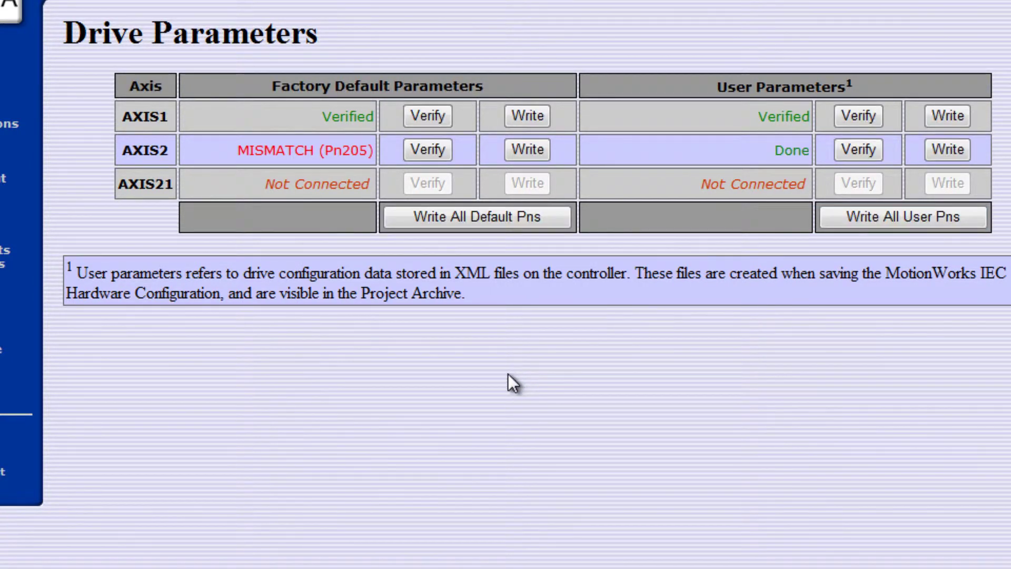
left_click(858, 149)
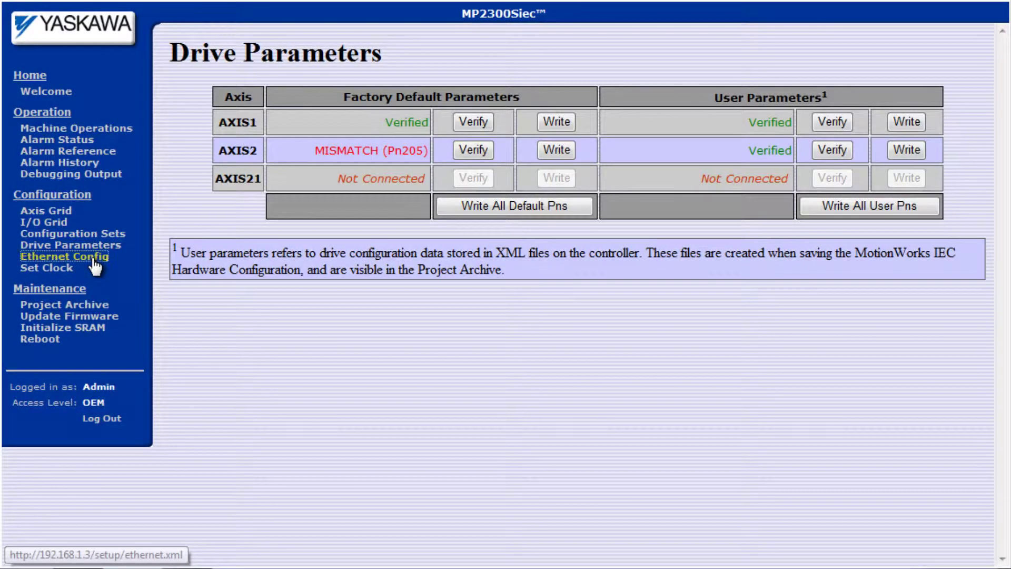
Step: Open the Ethernet Config page to view the controller's network settings
left_click(92, 257)
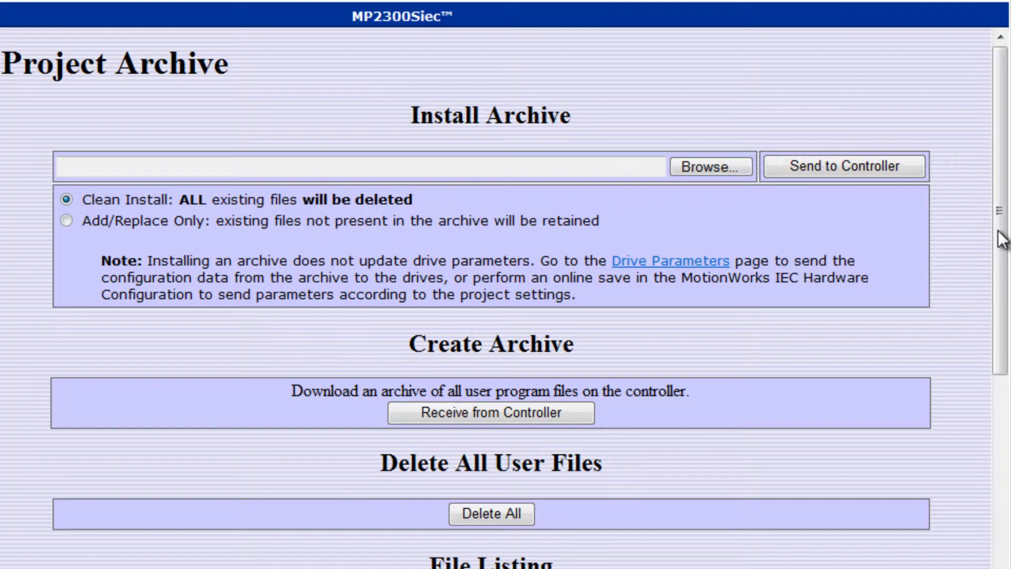
Step: Download the controller's project archive and save it to the computer as archive.zip
left_click_drag(1002, 241, 1002, 526)
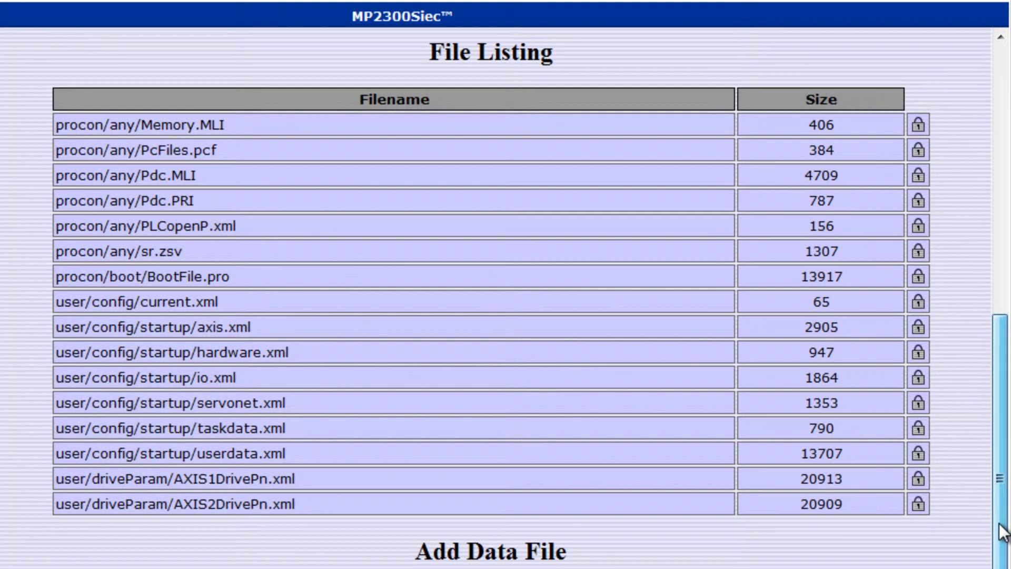
scroll(851, 222, "up", 10)
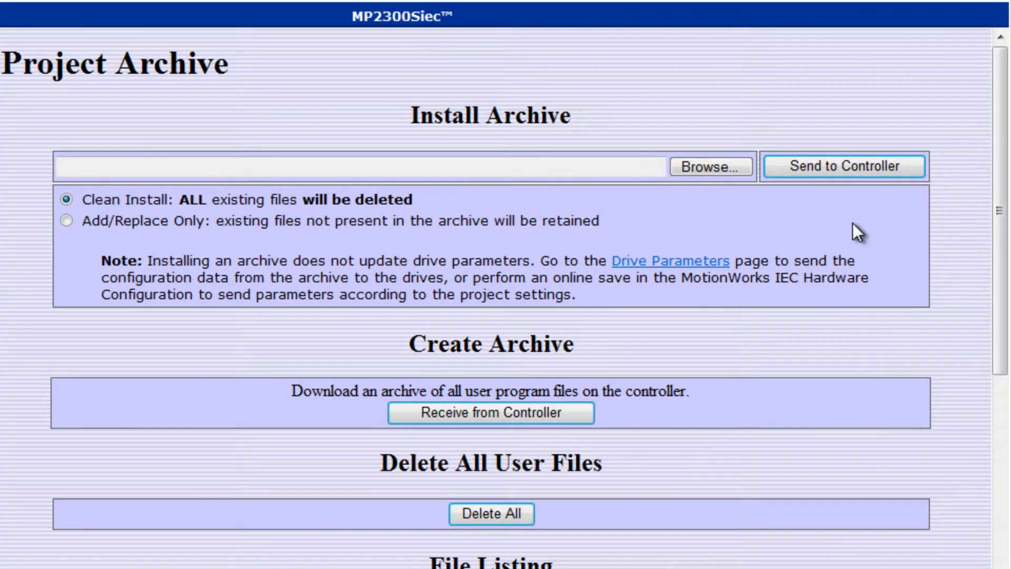
left_click(485, 416)
left_click(263, 350)
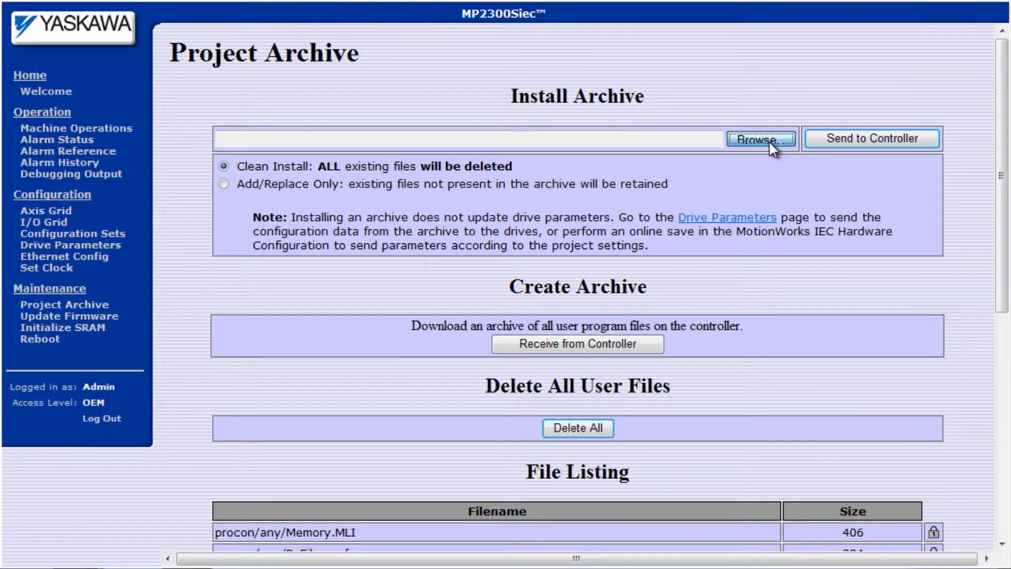
Step: Clean-install archive.zip back onto the controller, then go to the firmware update page
left_click(768, 140)
left_click(392, 390)
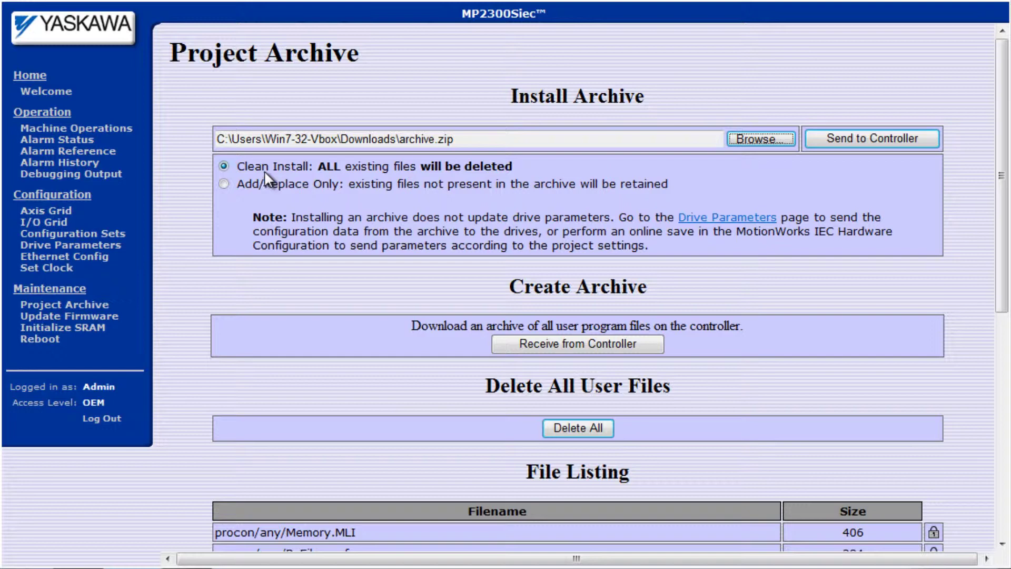
left_click(879, 140)
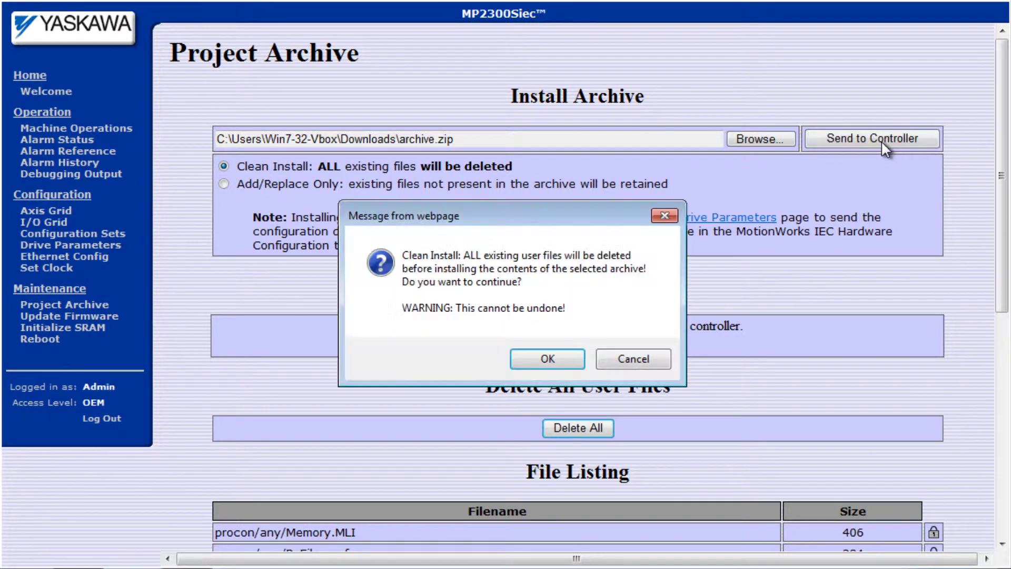
left_click(551, 357)
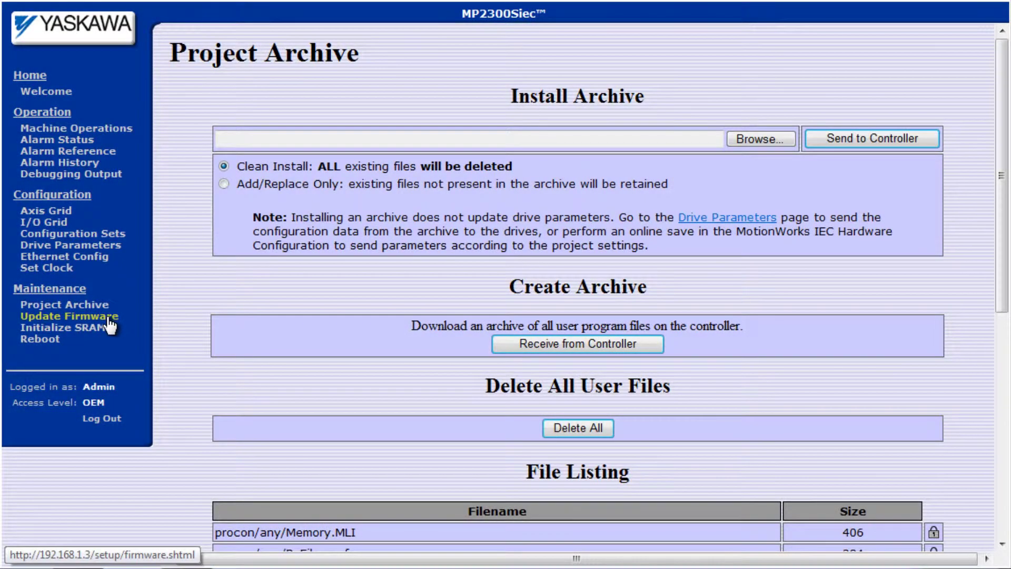
left_click(110, 326)
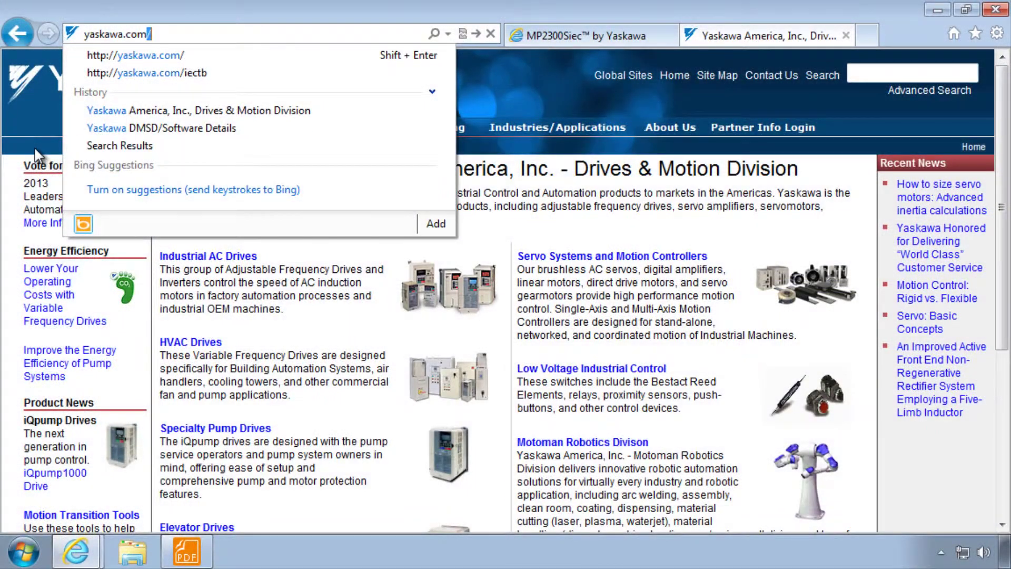
Step: Download MP2300_firmware_2-5-0-86.zip (v2.5.0) from the Yaskawa site after the partner login
type("/iectb")
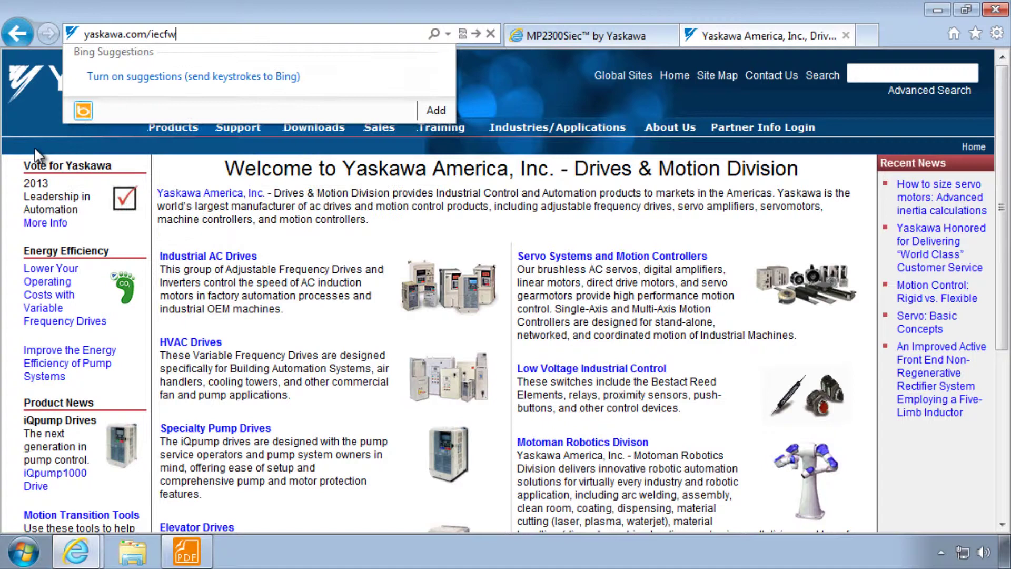
key("Return")
left_click(504, 426)
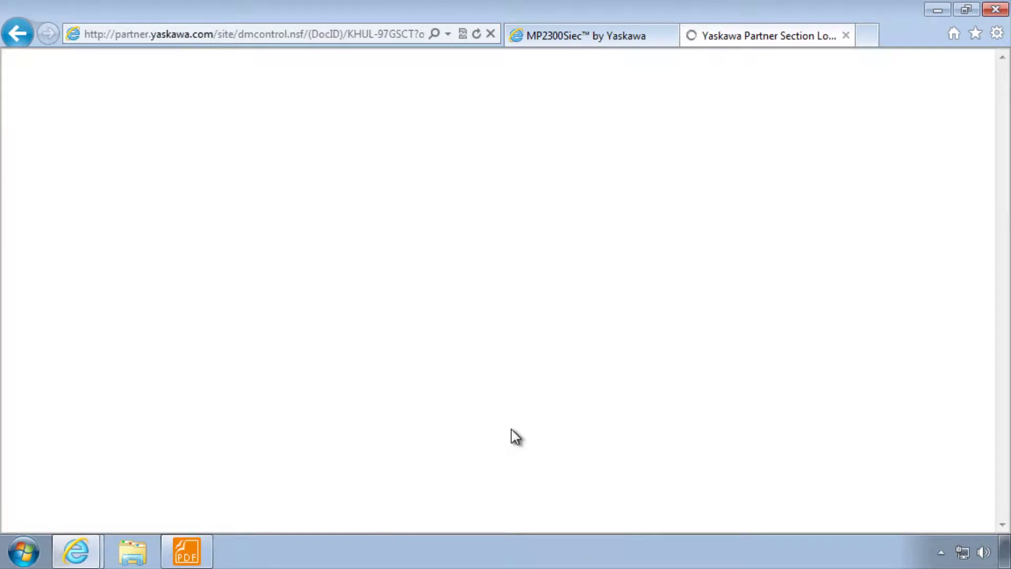
left_click(481, 408)
left_click_drag(315, 274, 327, 284)
left_click(356, 286)
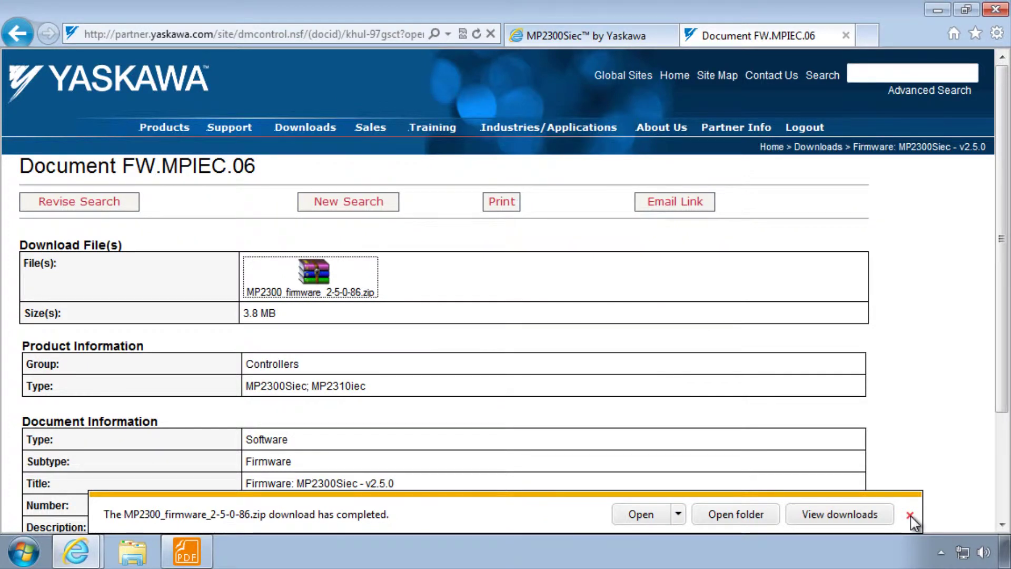
Step: Return to the controller tab and open the Reboot Controller (Supervisor mode) page
left_click(910, 515)
key("ctrl+Tab")
left_click(543, 157)
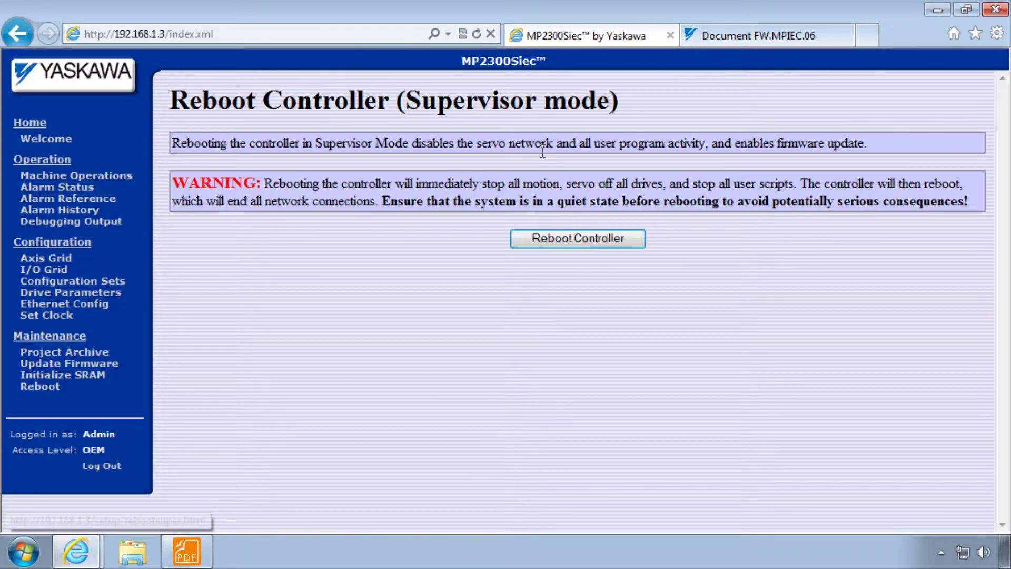
Step: Reboot the controller into supervisor mode and reconnect to it
left_click(577, 243)
left_click(548, 341)
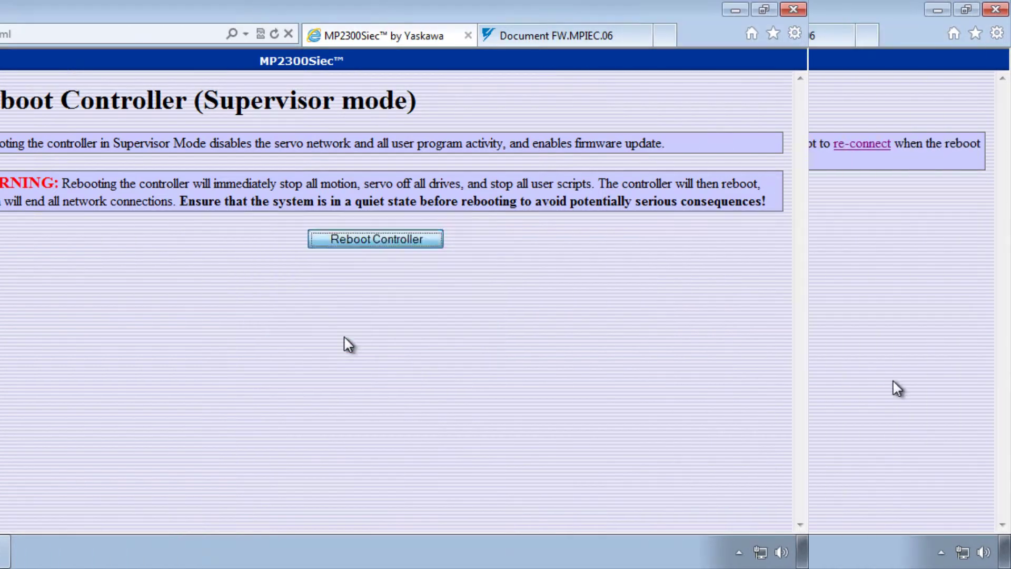
left_click(863, 143)
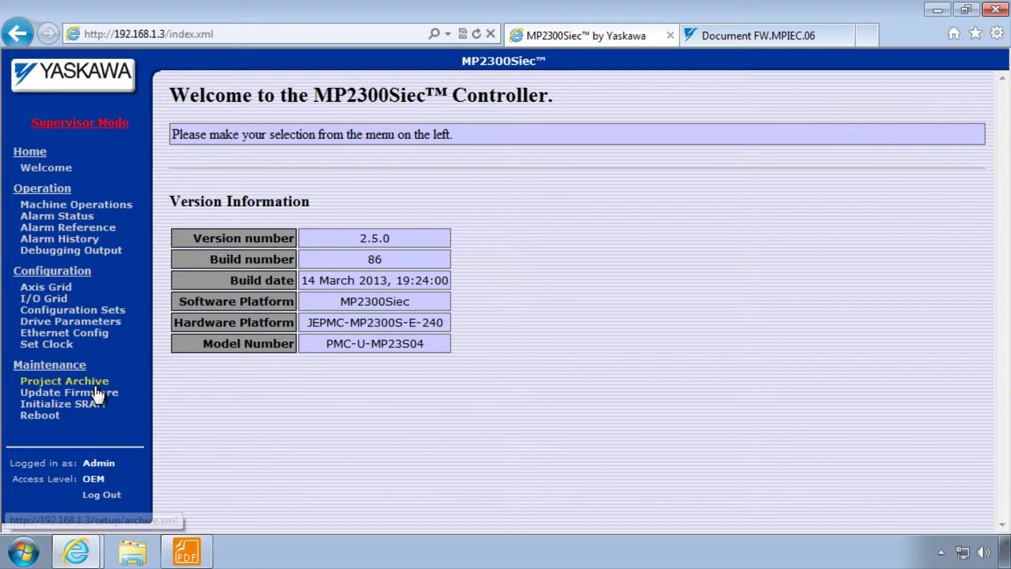
Step: Upload MP2300_firmware_2-5-0-86.zip and write the new firmware to the controller
left_click(91, 395)
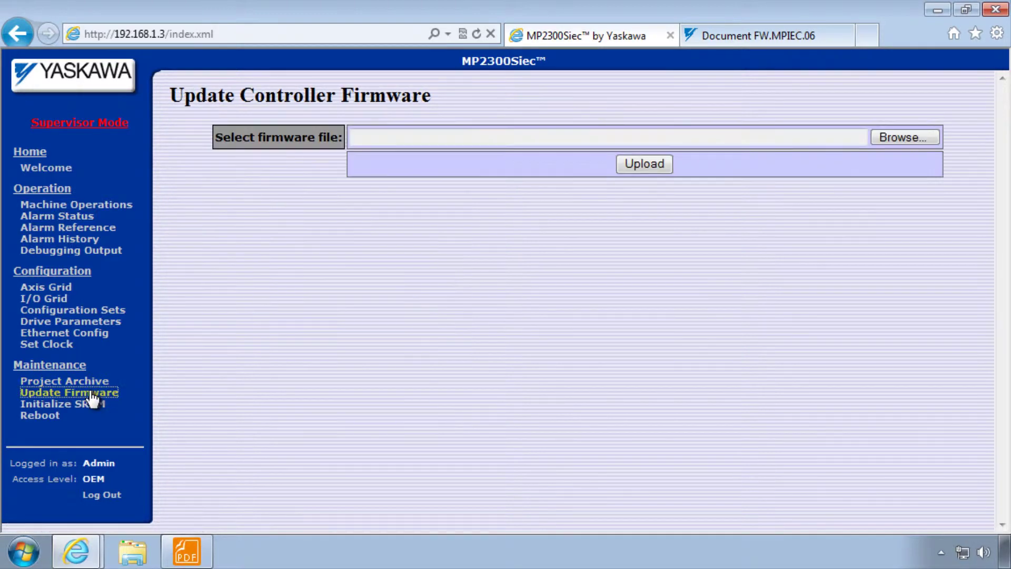
left_click(894, 138)
left_click(342, 185)
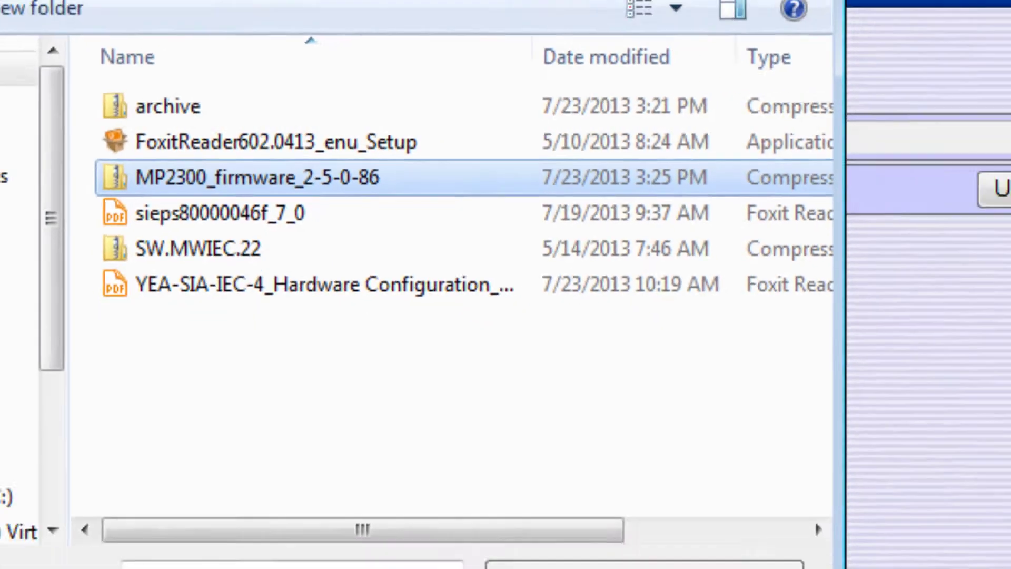
left_click(400, 390)
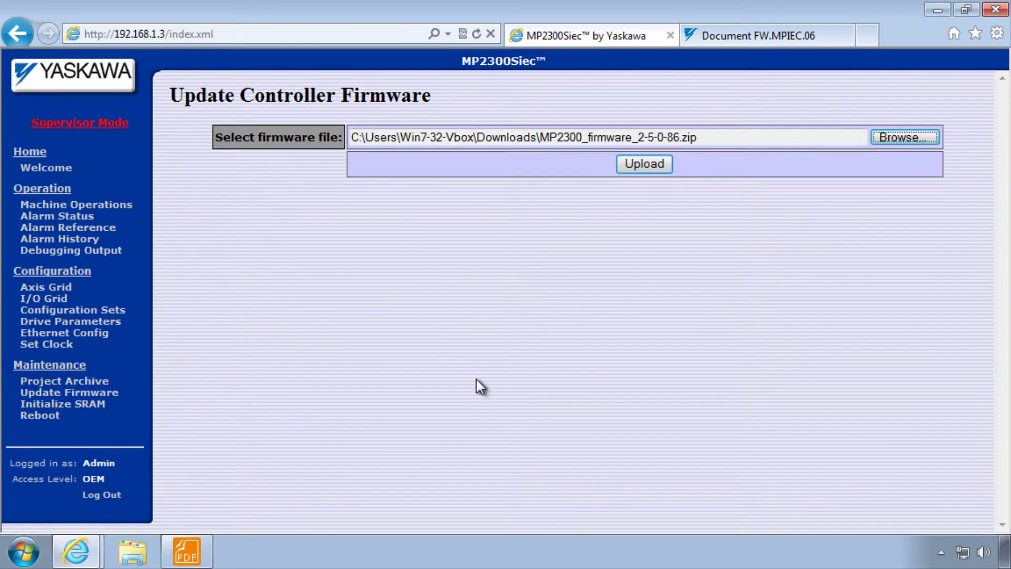
left_click(639, 167)
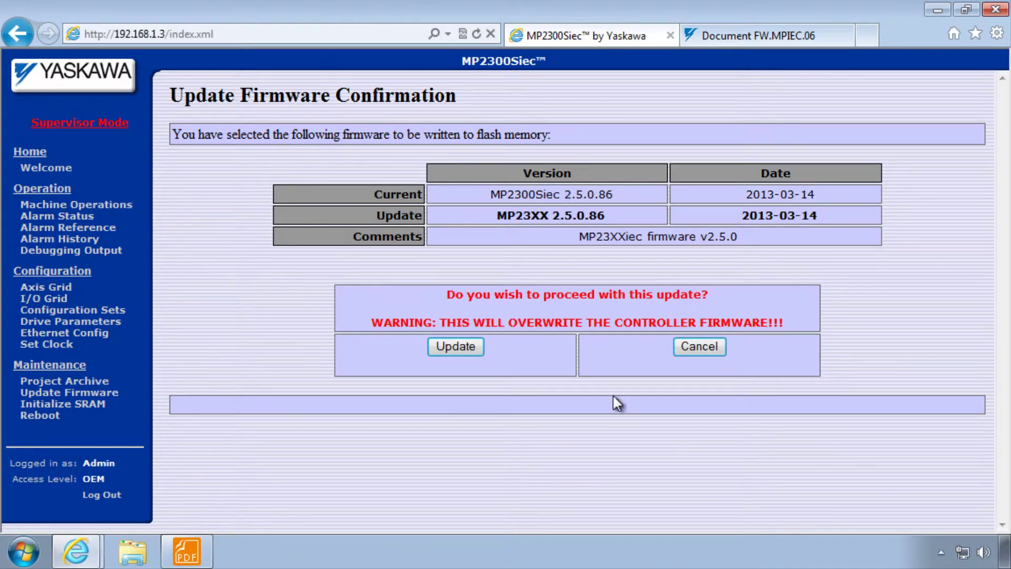
left_click(466, 345)
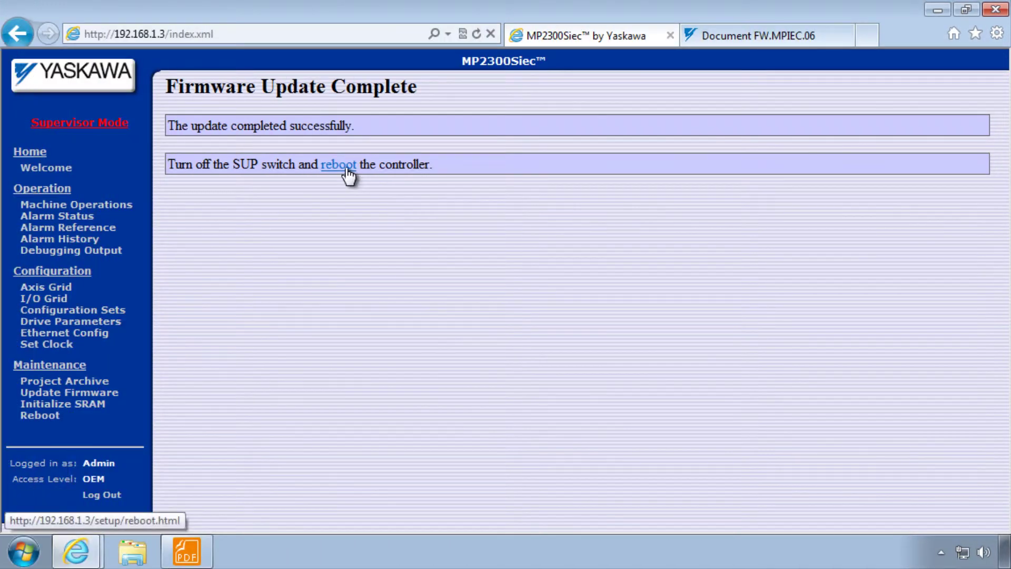
Step: Reboot the controller to apply firmware 2.5.0 build 86
left_click(345, 168)
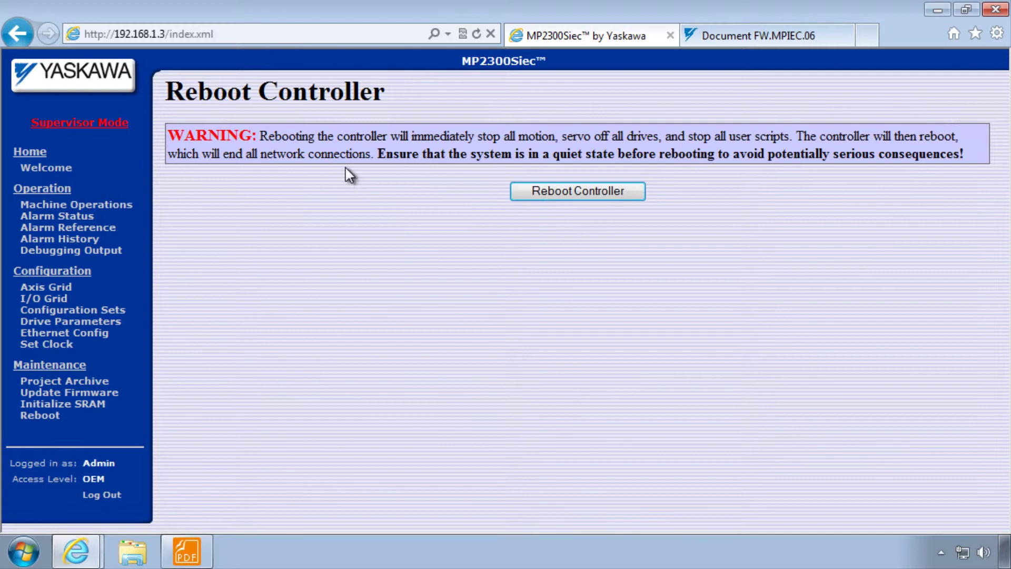
left_click(577, 192)
left_click(544, 341)
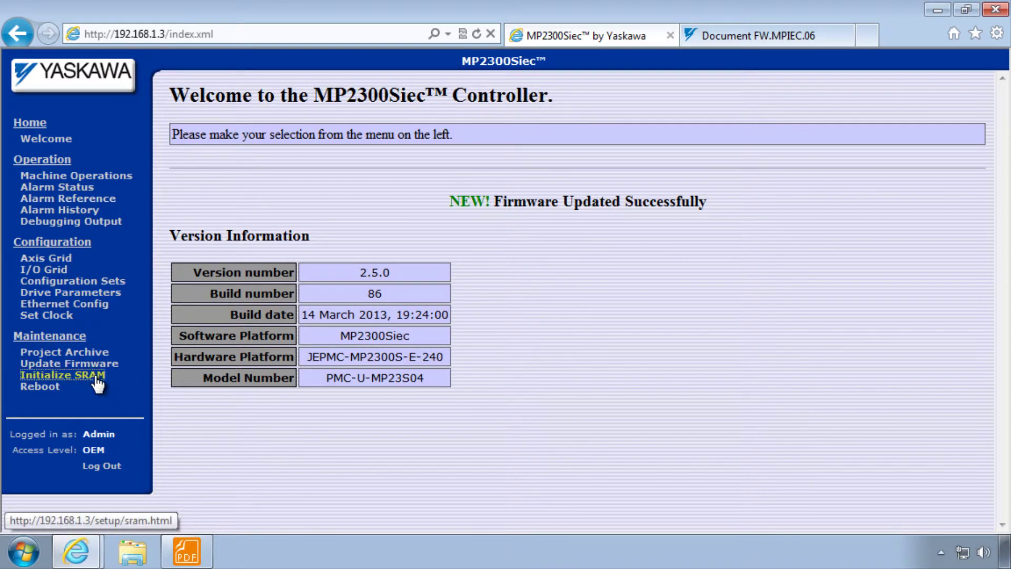
Step: Open the Initialize Controller SRAM page from the Maintenance menu
left_click(97, 376)
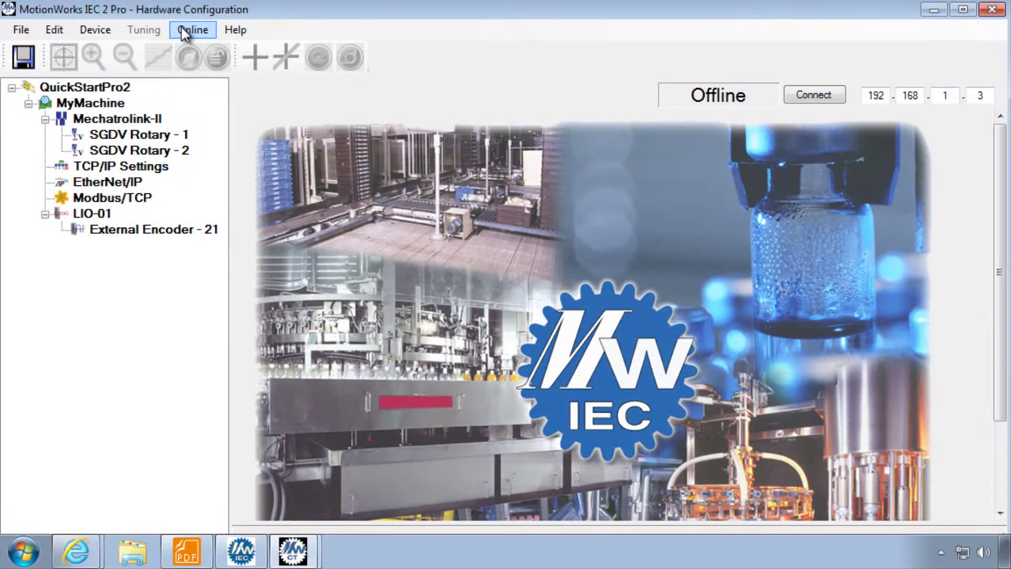
Step: In Controller Configuration Utilities, choose restoring factory defaults then rebooting the controller
left_click(187, 29)
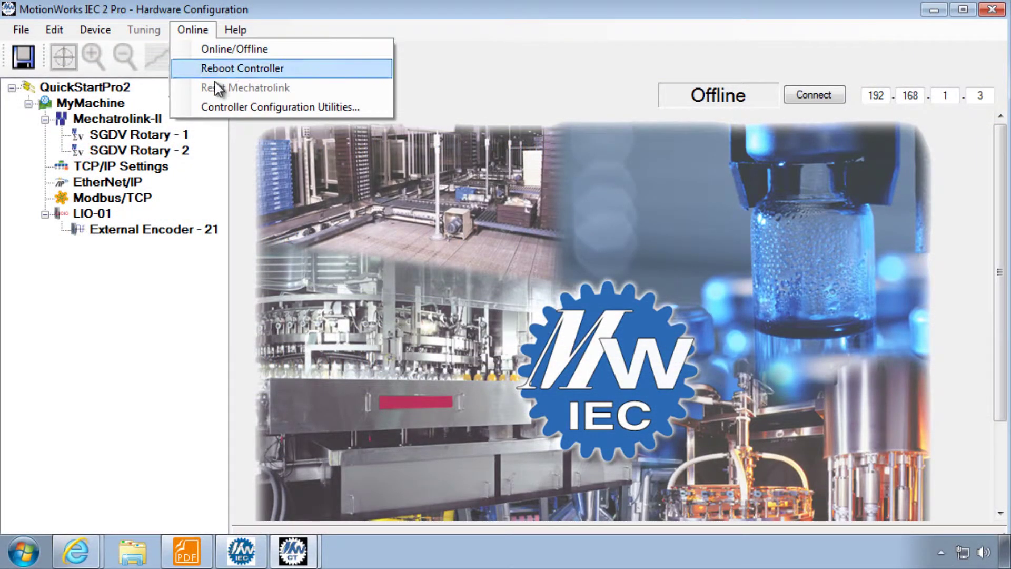
left_click(232, 107)
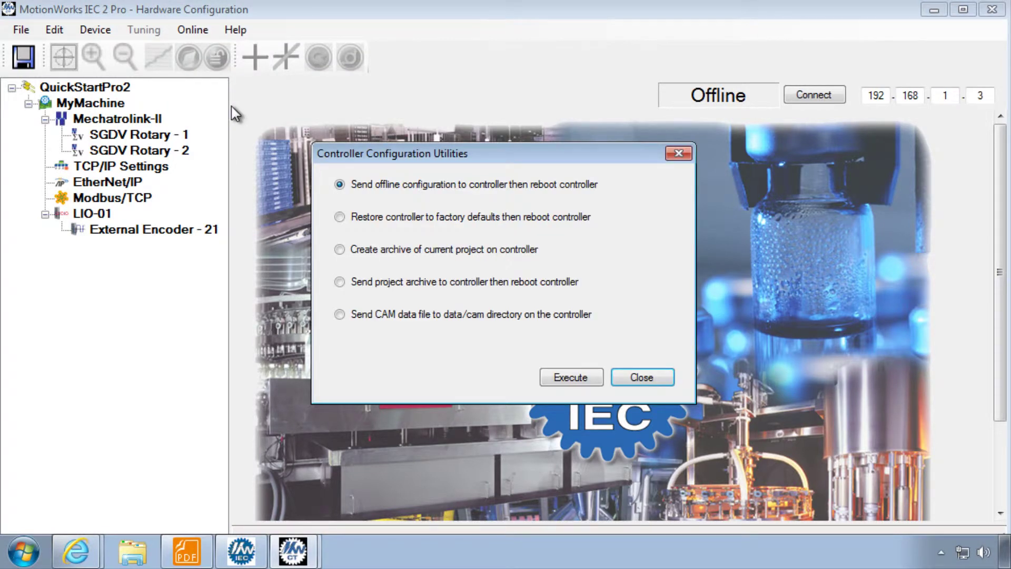
left_click(339, 216)
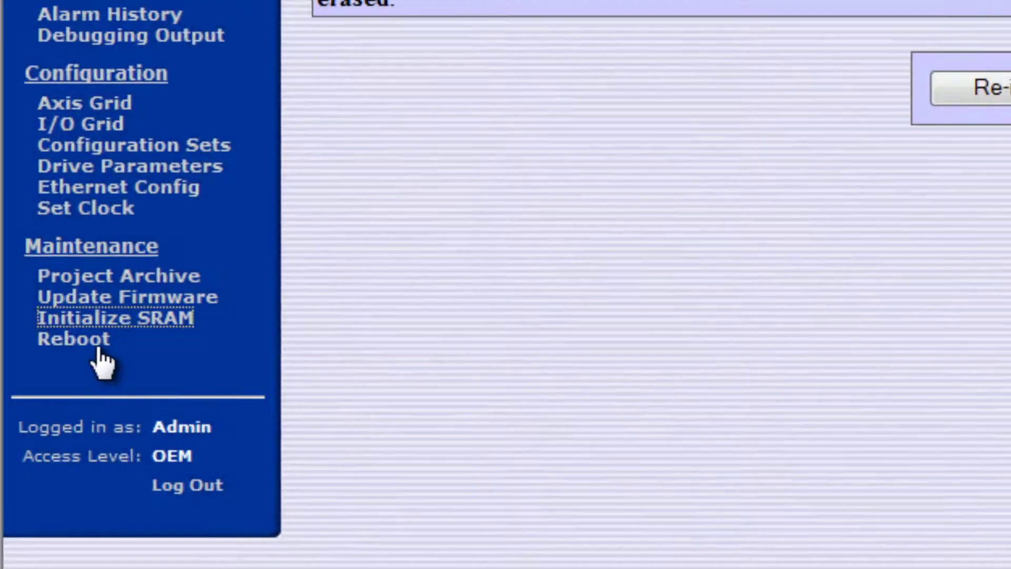
left_click(92, 343)
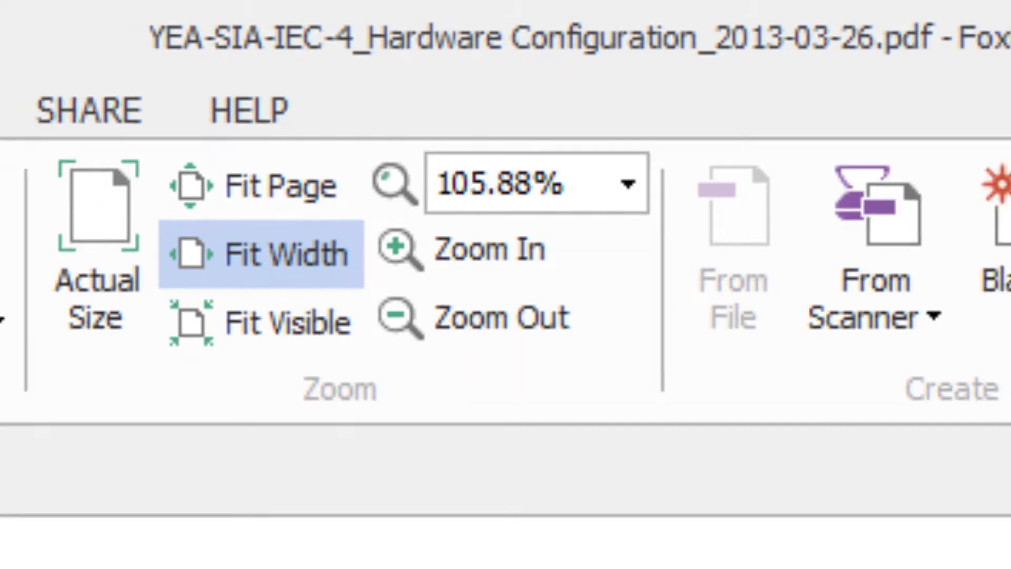
Step: Jump to the manual's Drive Parameters section and expand the 2. Web Server help topics
left_click(161, 464)
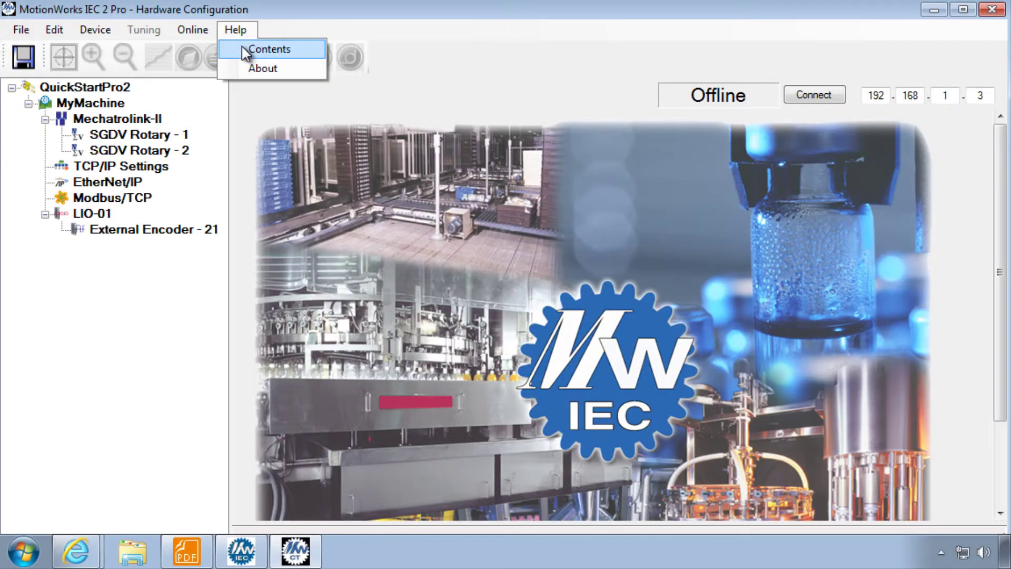
left_click(244, 49)
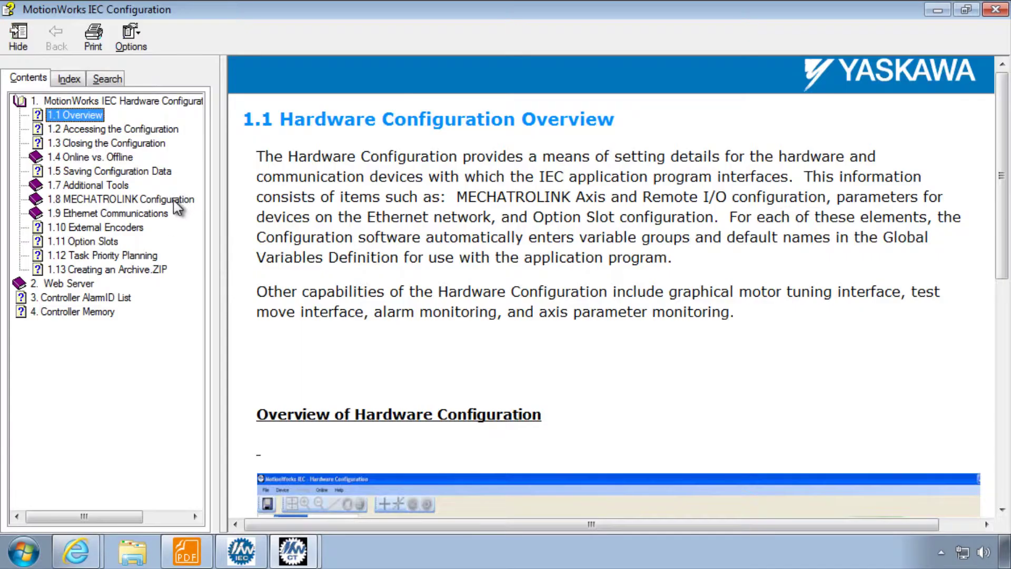
left_click(82, 286)
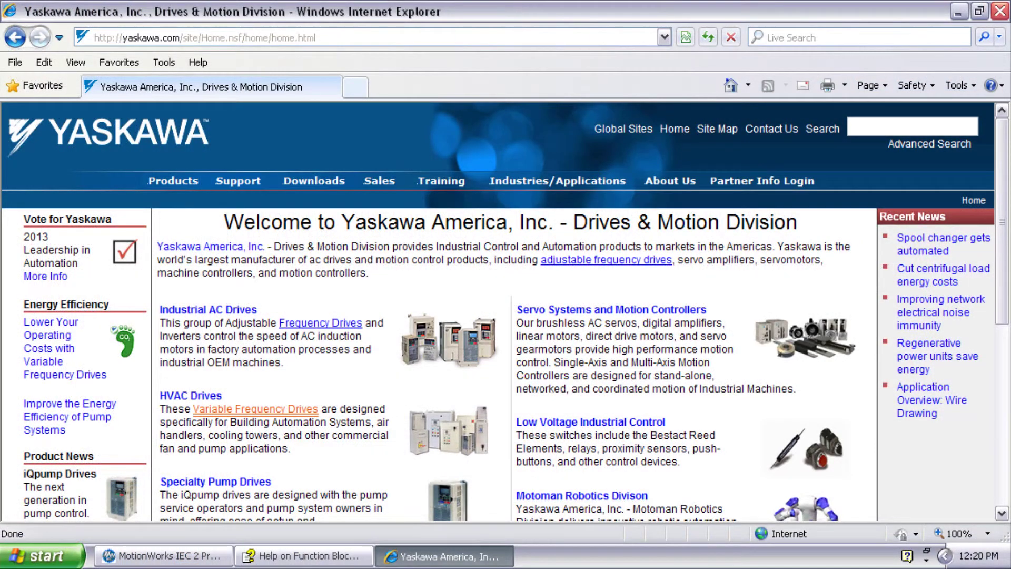
Step: Load the Yaskawa motion controllers page on yaskawa.com and open the MP2300Siec product page
key("alt+d")
type("ya")
type("skawa.com/s")
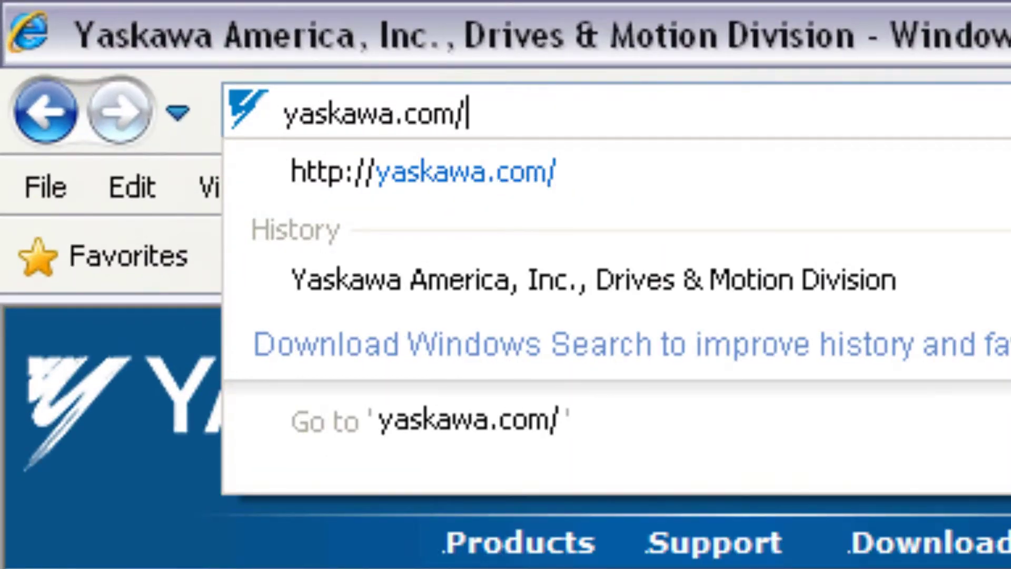
type("ite/Produc")
key("Return")
scroll(886, 378, "down", 5)
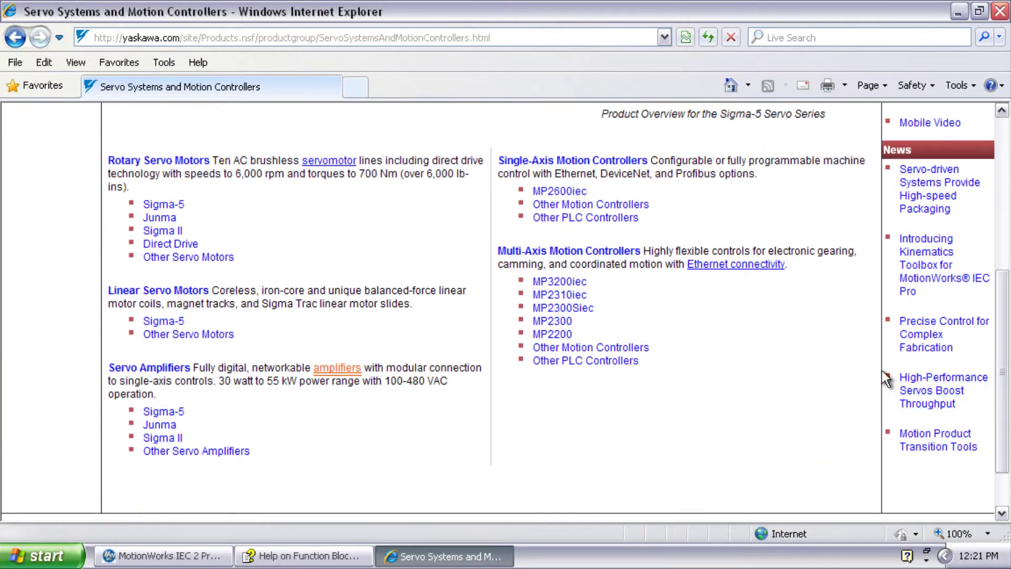
left_click(563, 308)
scroll(979, 294, "down", 3)
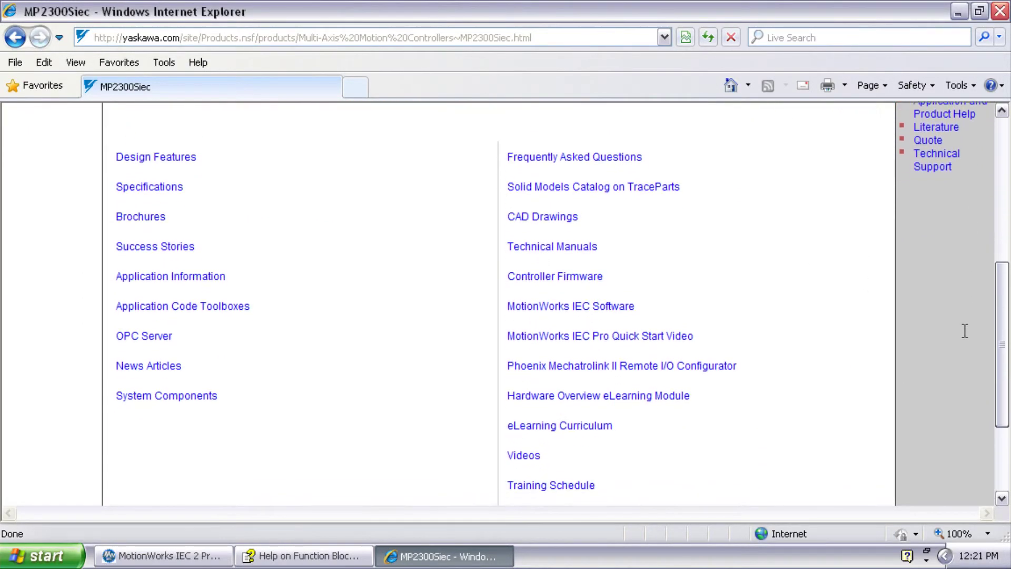